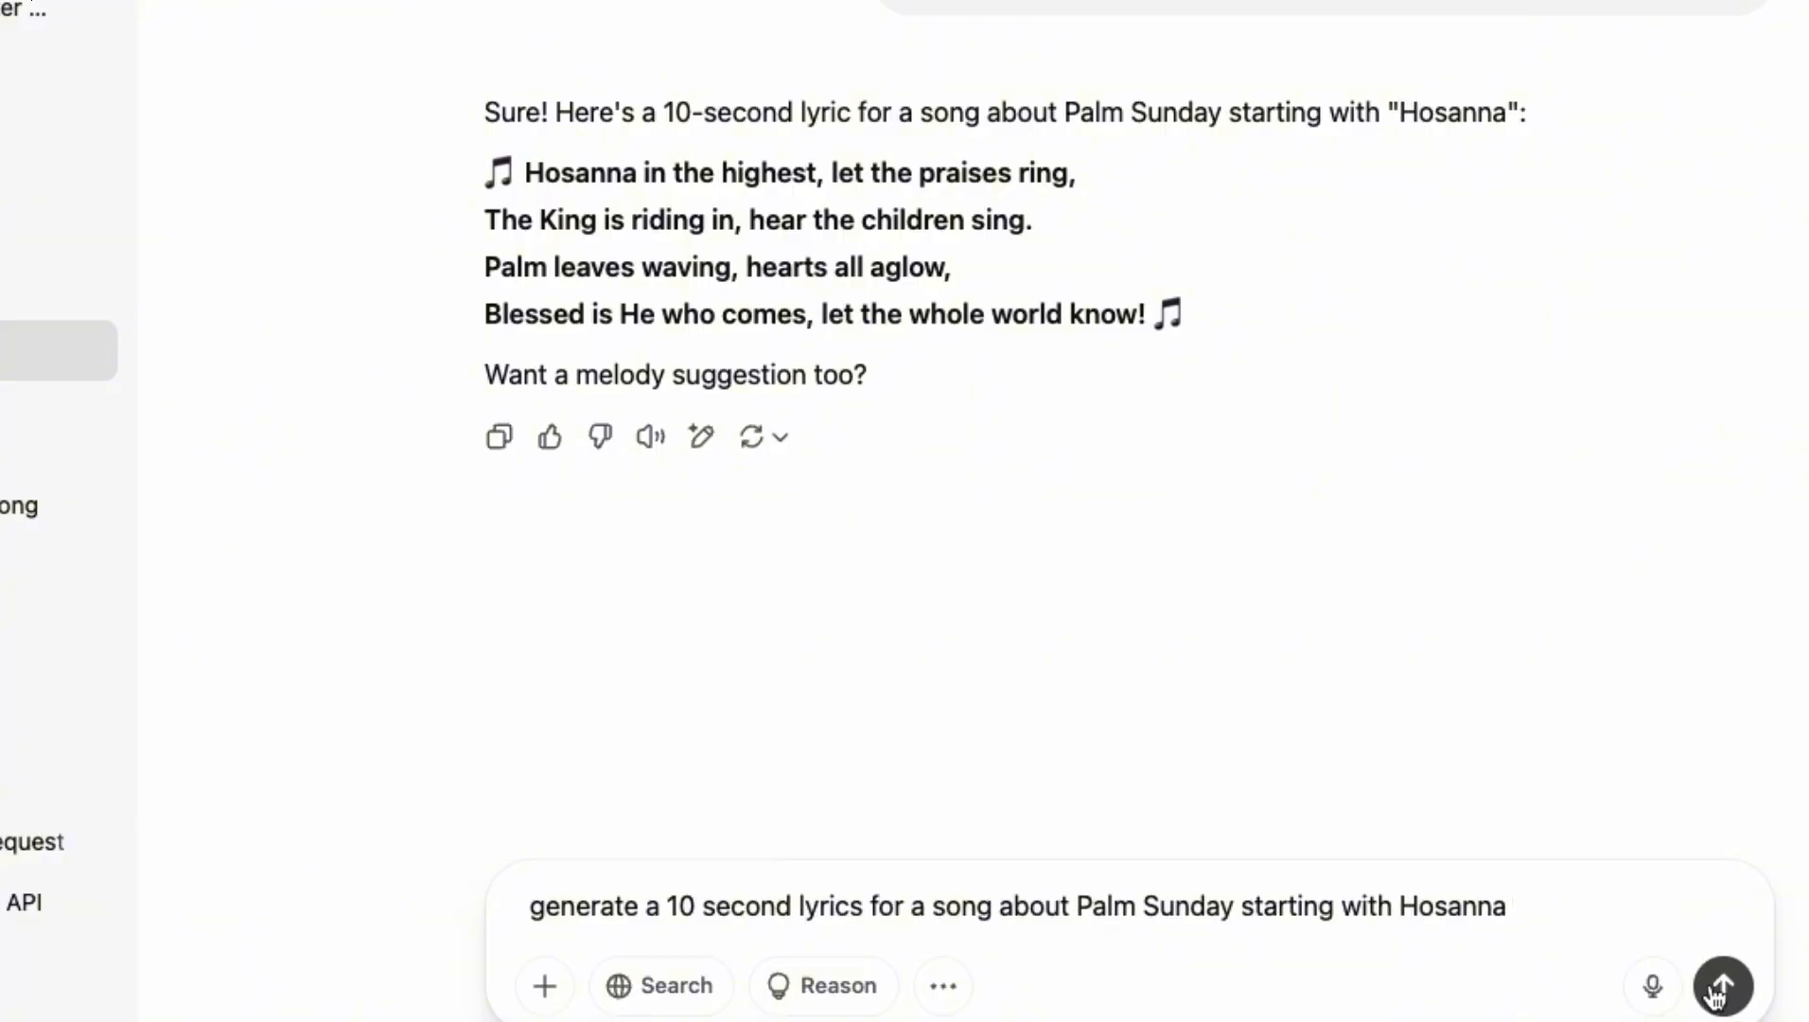
# Request 10-second Palm Sunday song lyrics starting with "Hosanna" and select the four lyric lines of the first reply.
pyautogui.click(1722, 986)
pyautogui.moveTo(1152, 313); pyautogui.dragTo(525, 170)
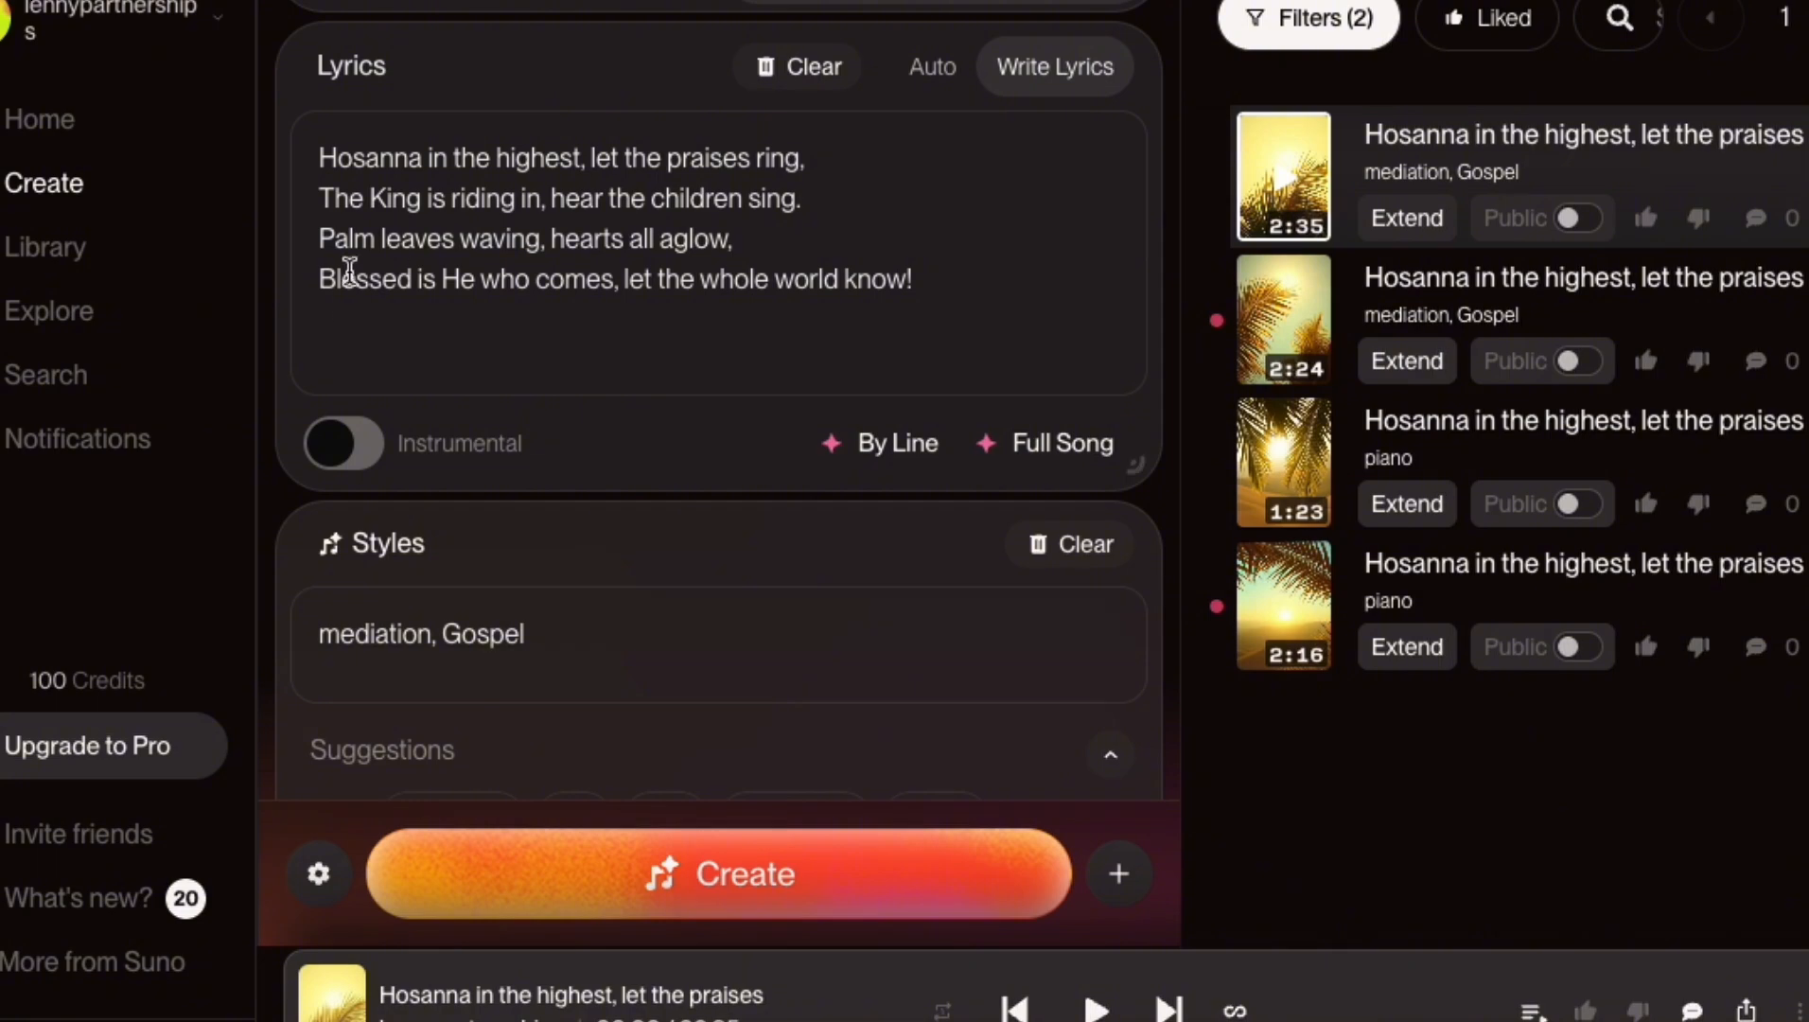
# Switch to Suno and examine the four lyric lines beginning "Hosanna in the highest, let the praises ring".
pyautogui.moveTo(323, 163); pyautogui.dragTo(824, 281)
pyautogui.moveTo(323, 163); pyautogui.dragTo(828, 278)
pyautogui.moveTo(322, 163); pyautogui.dragTo(828, 278)
pyautogui.moveTo(323, 163); pyautogui.dragTo(868, 284)
pyautogui.click(946, 241)
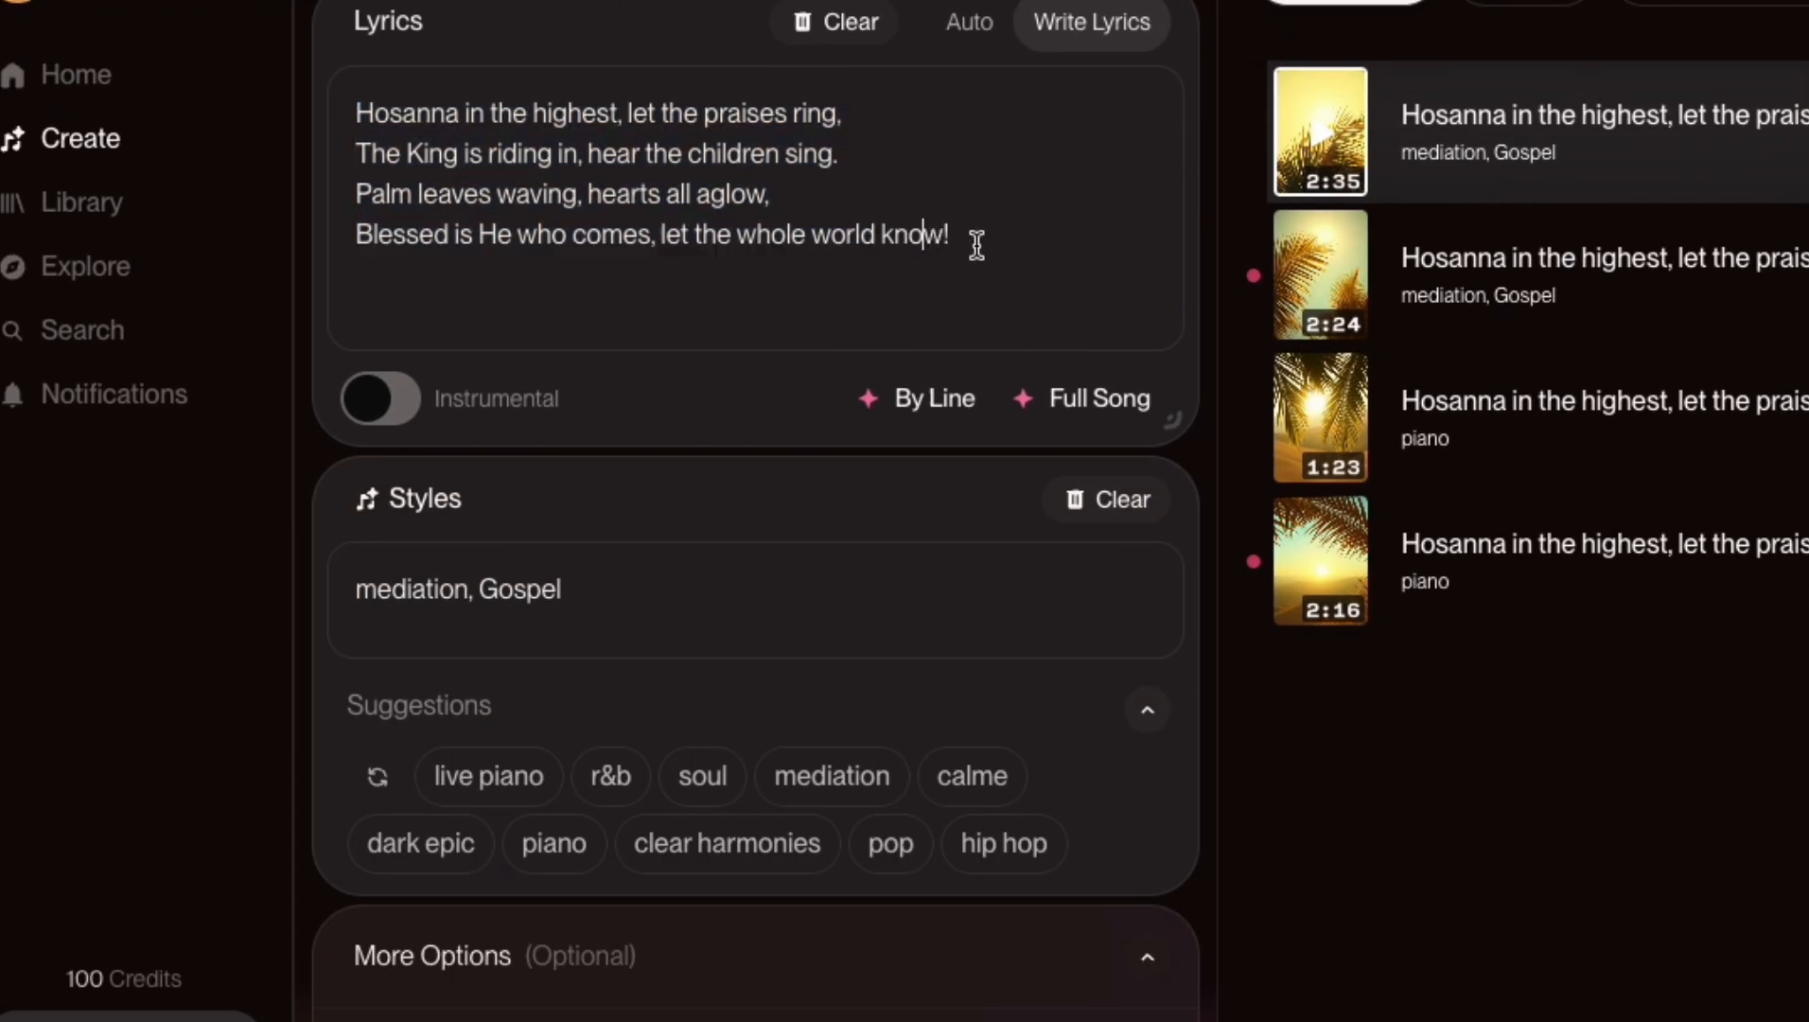
pyautogui.moveTo(1022, 243); pyautogui.dragTo(343, 121)
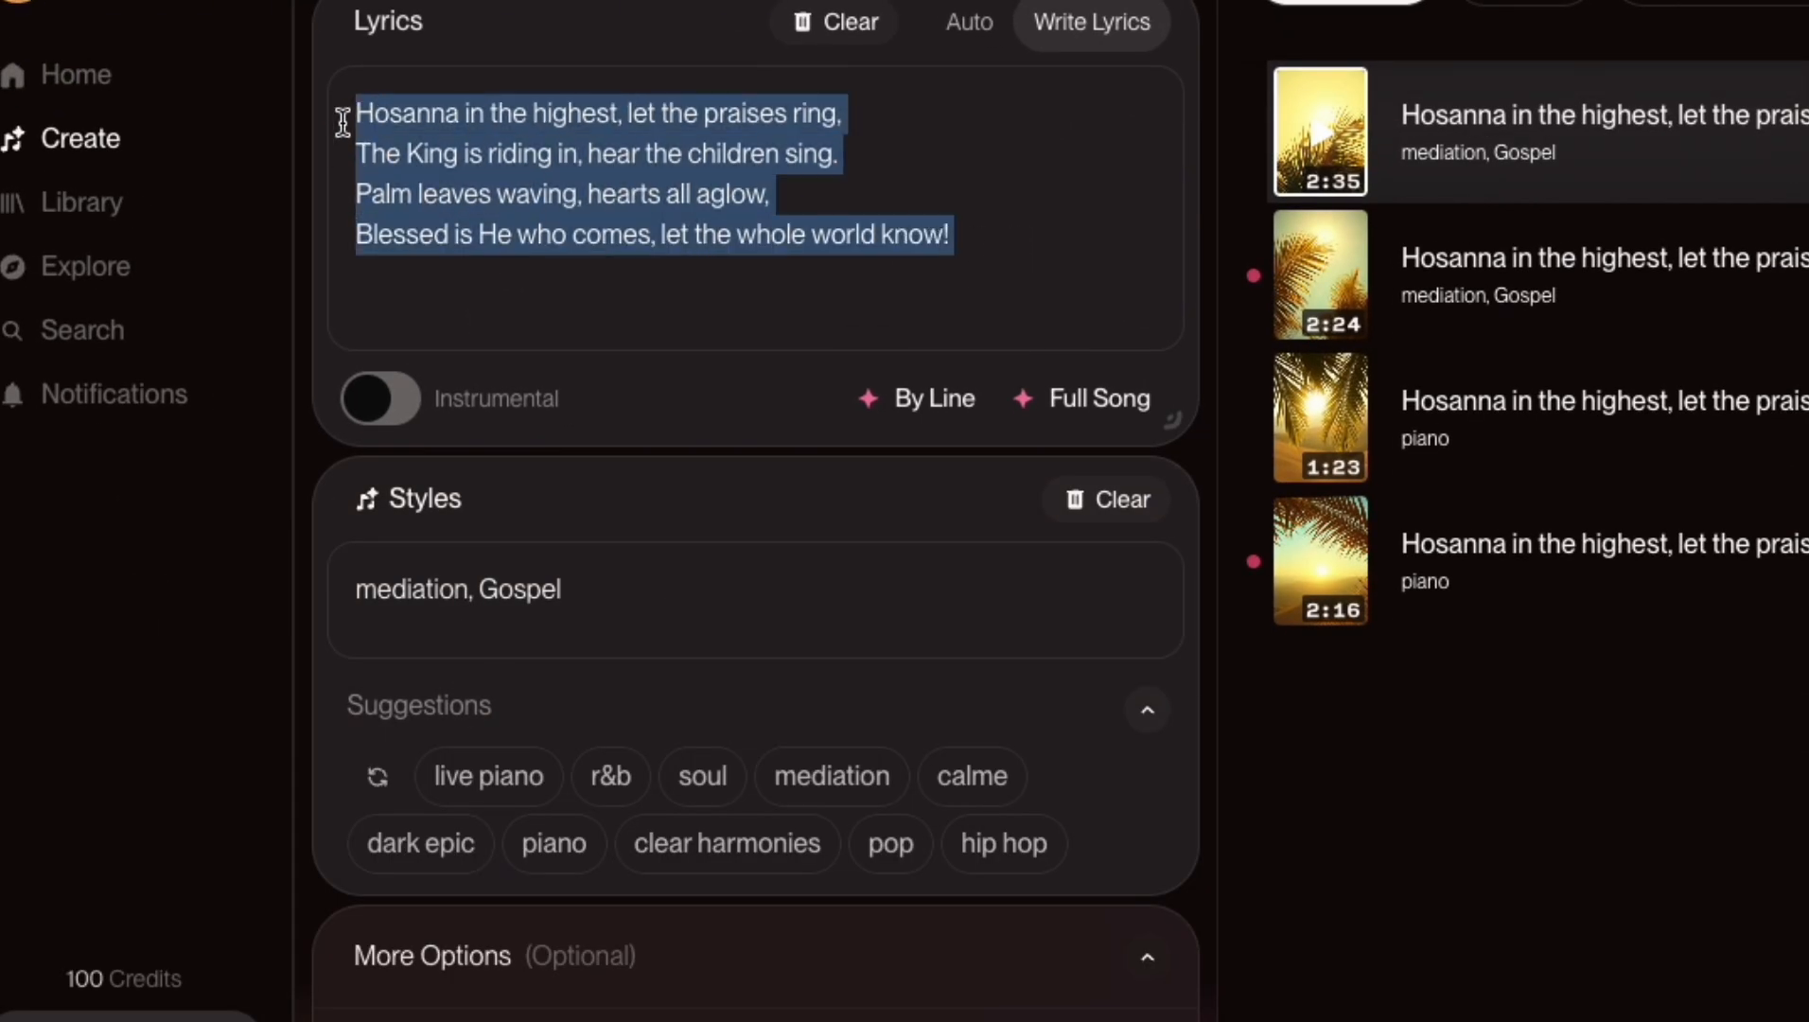
# Examine the song's style terms, mediation and Gospel, and the optional Exclude Styles setting below them.
pyautogui.click(453, 713)
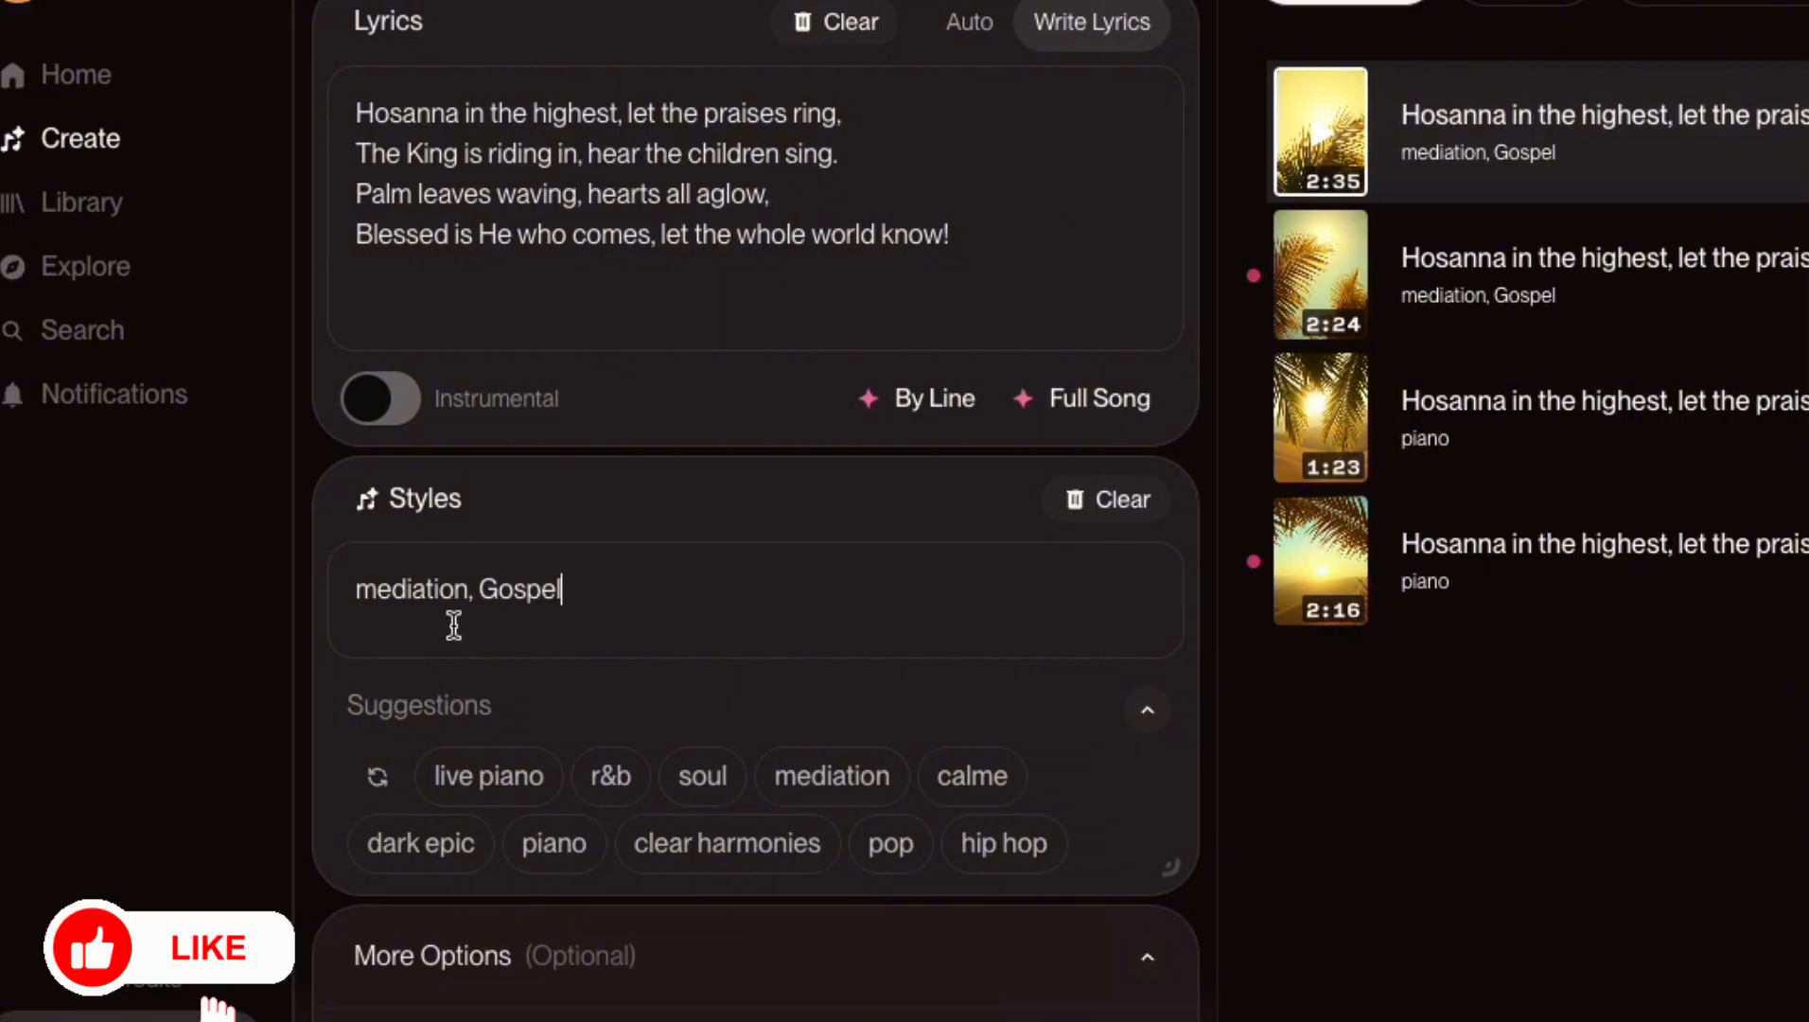
pyautogui.doubleClick(444, 596)
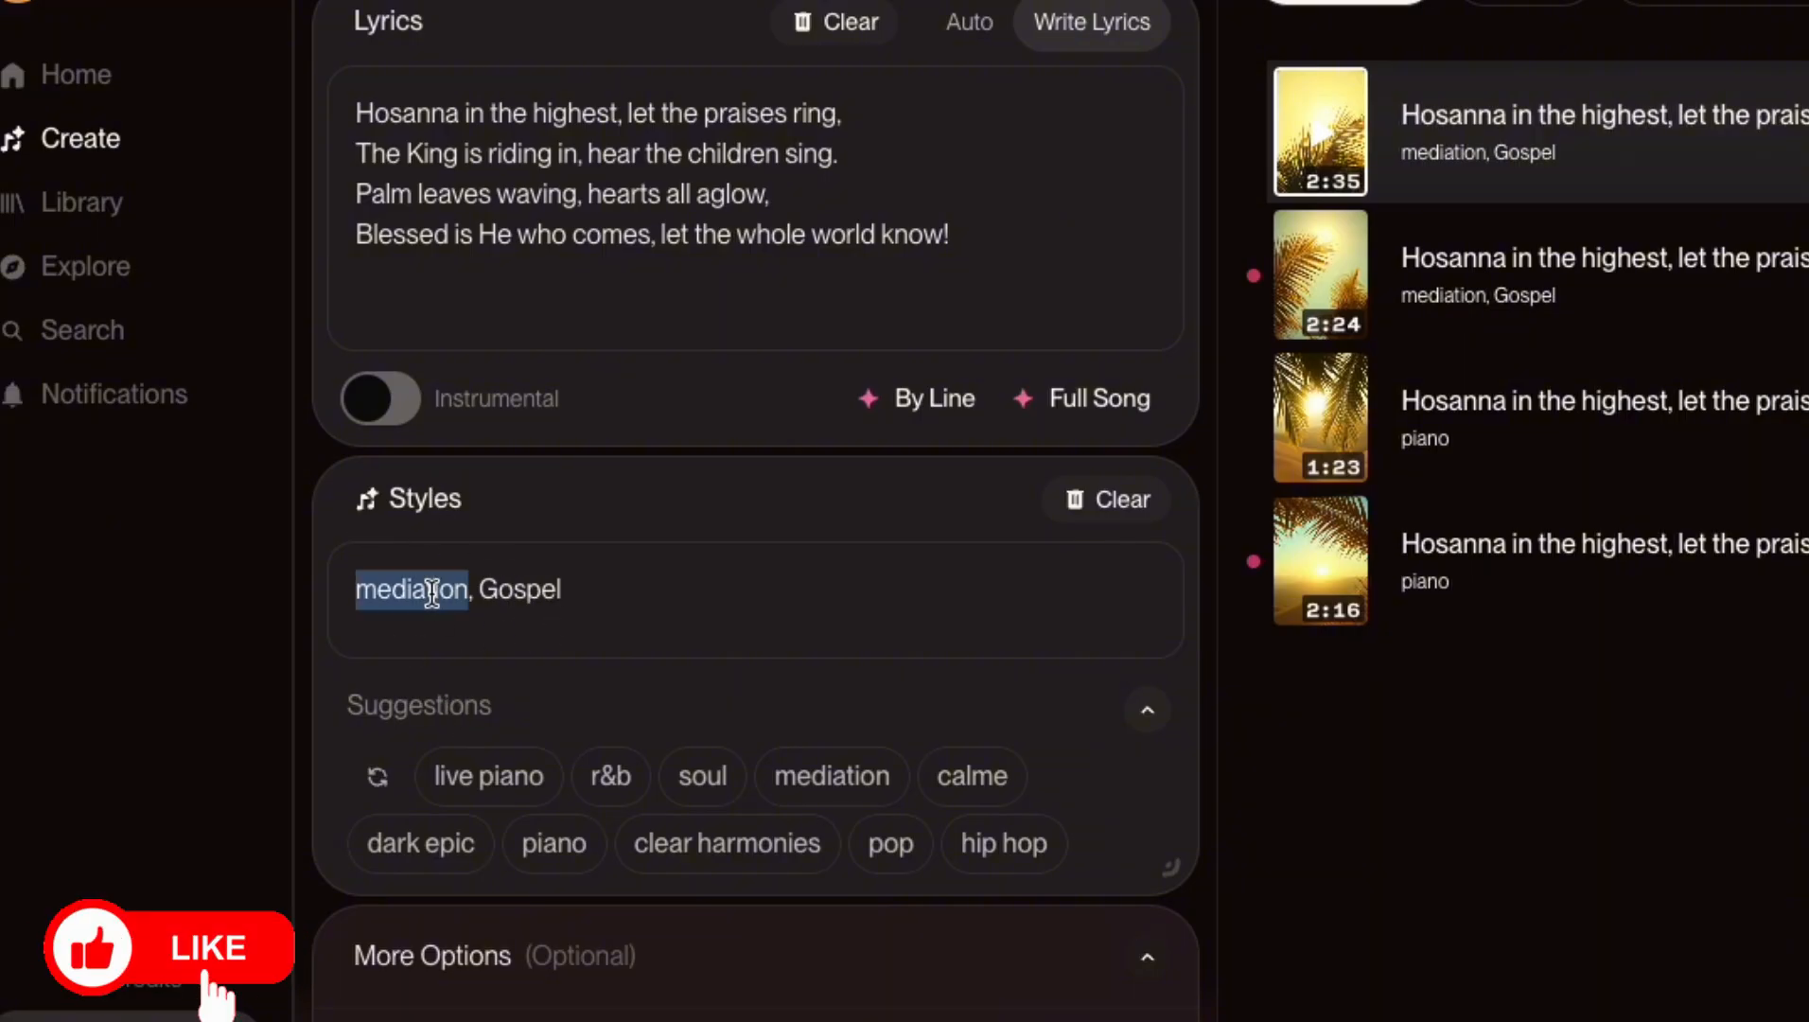
pyautogui.doubleClick(518, 589)
pyautogui.click(618, 958)
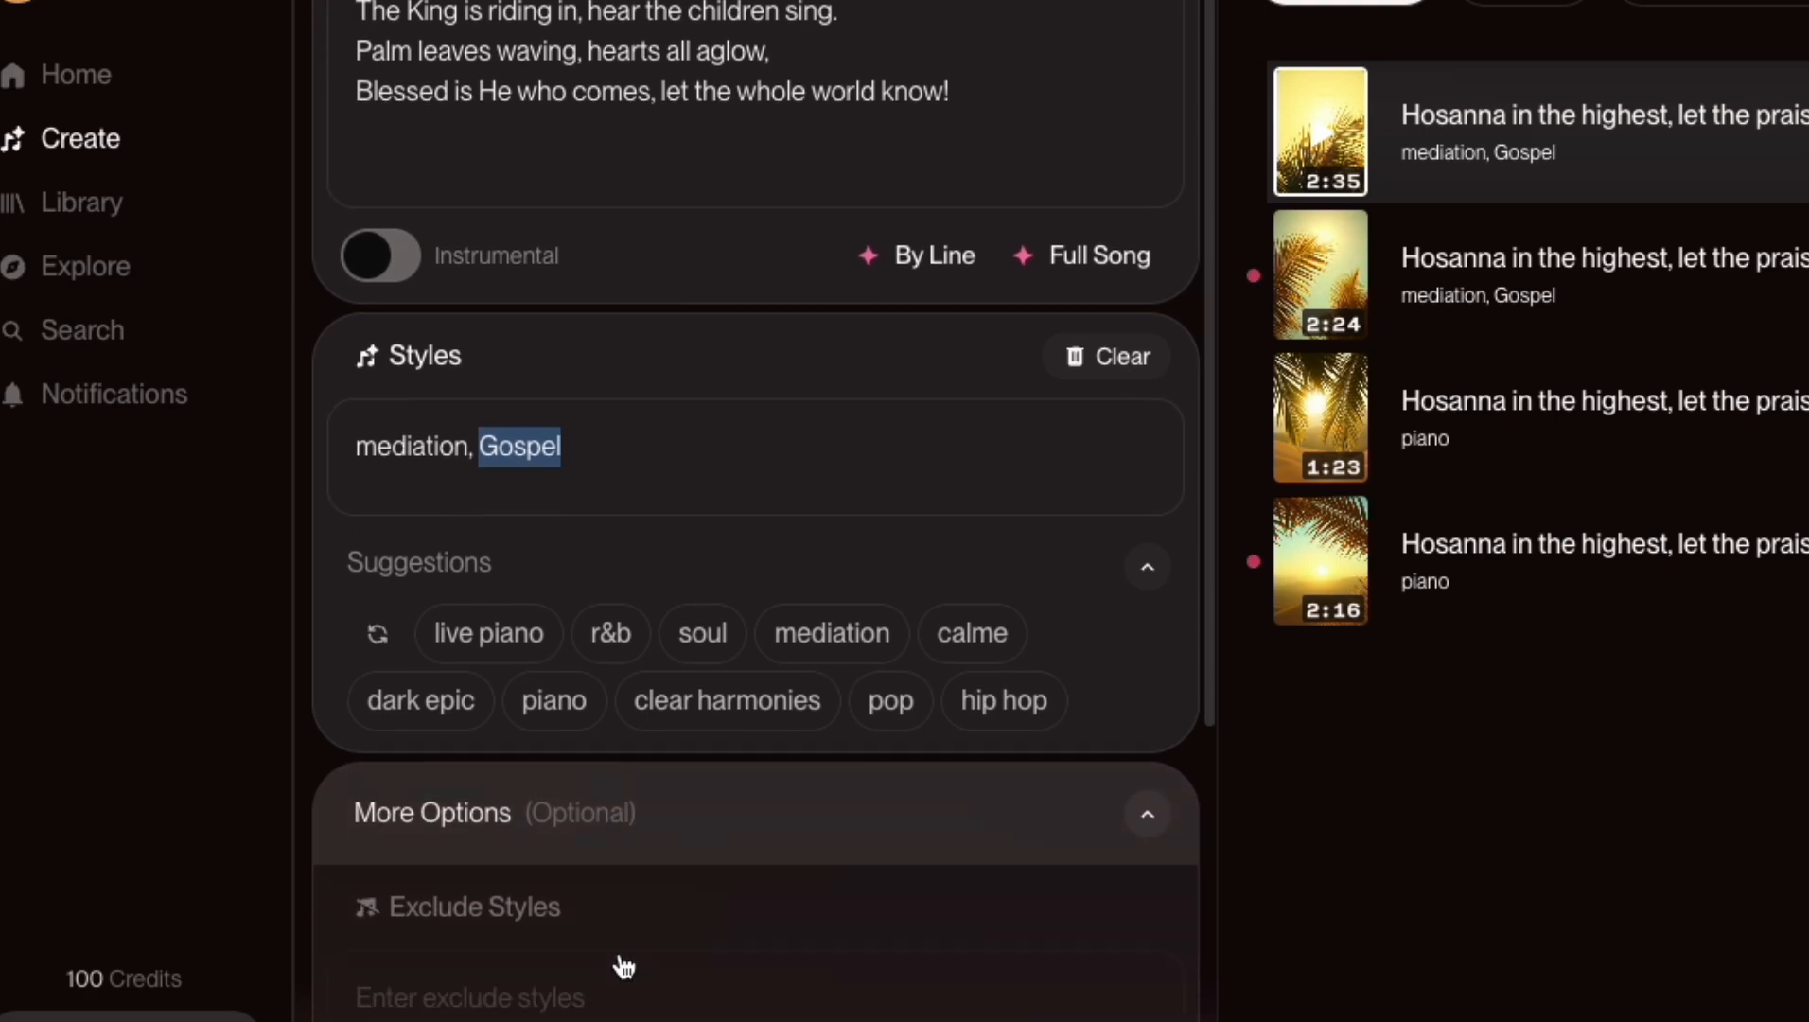
pyautogui.scroll(-4, 511, 1011)
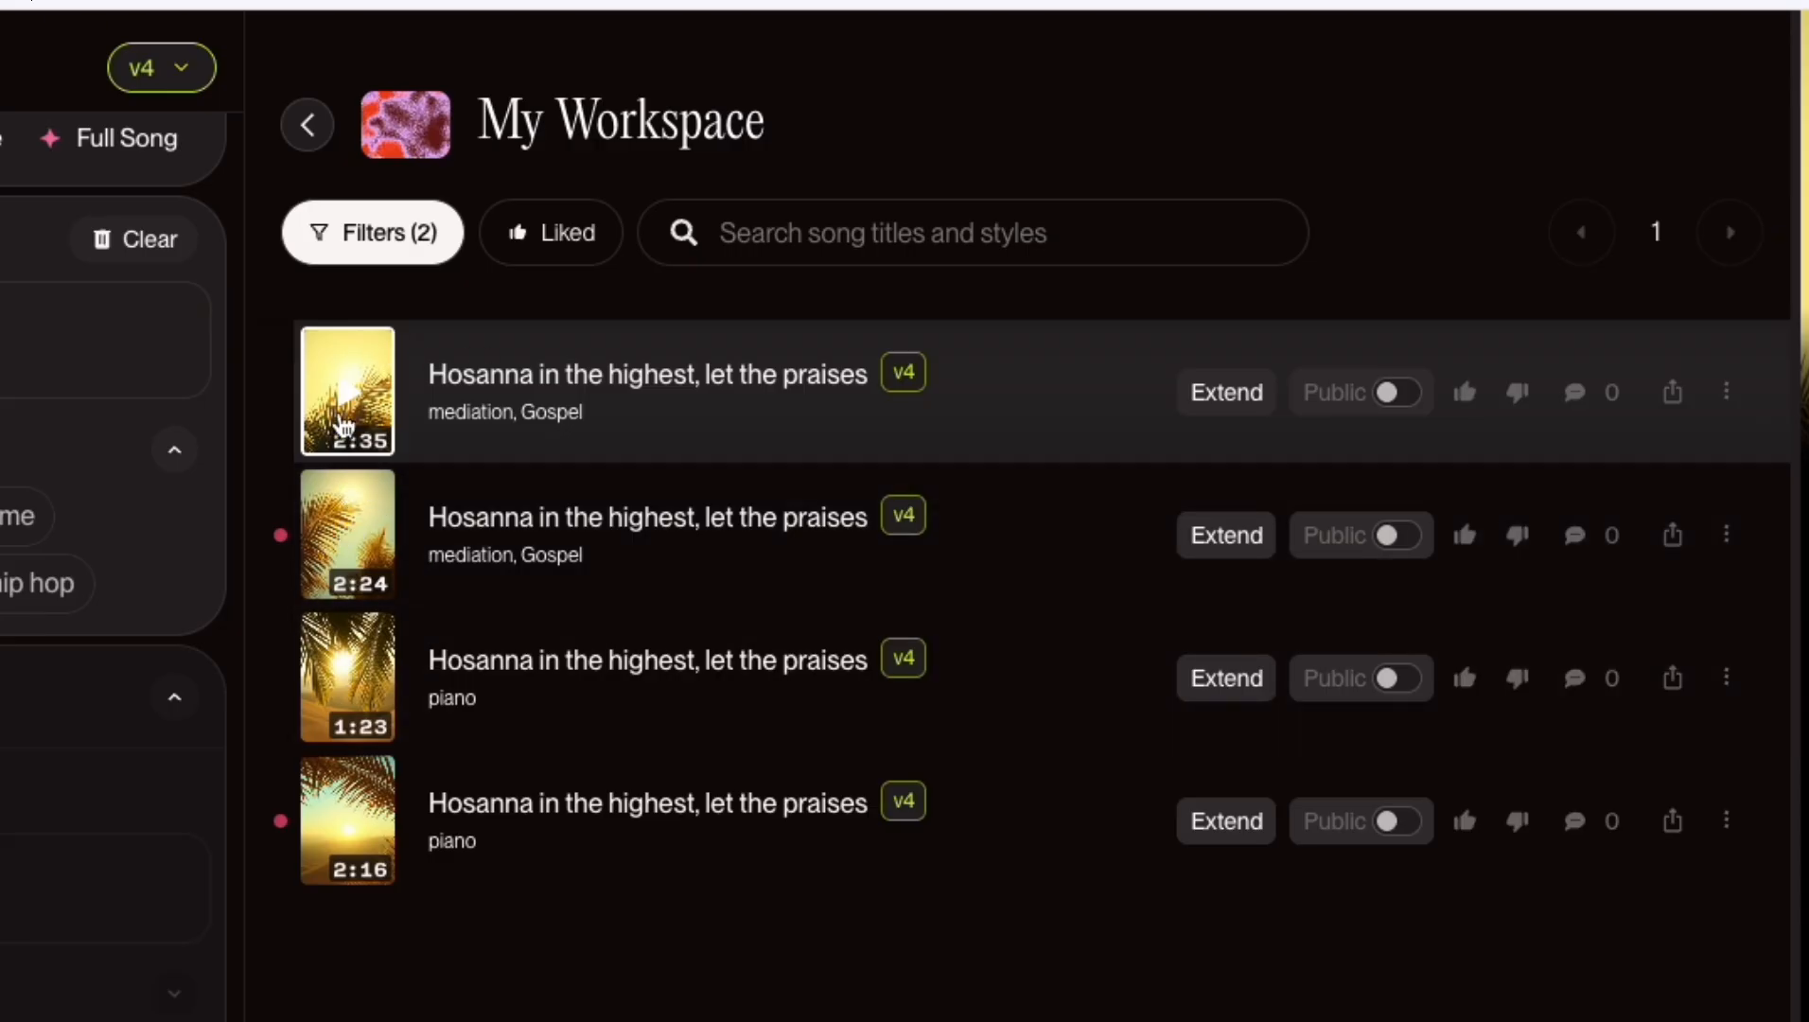
# Show the available actions, including Download, for the 2:35 "Hosanna in the highest" song in My Workspace.
pyautogui.click(1726, 394)
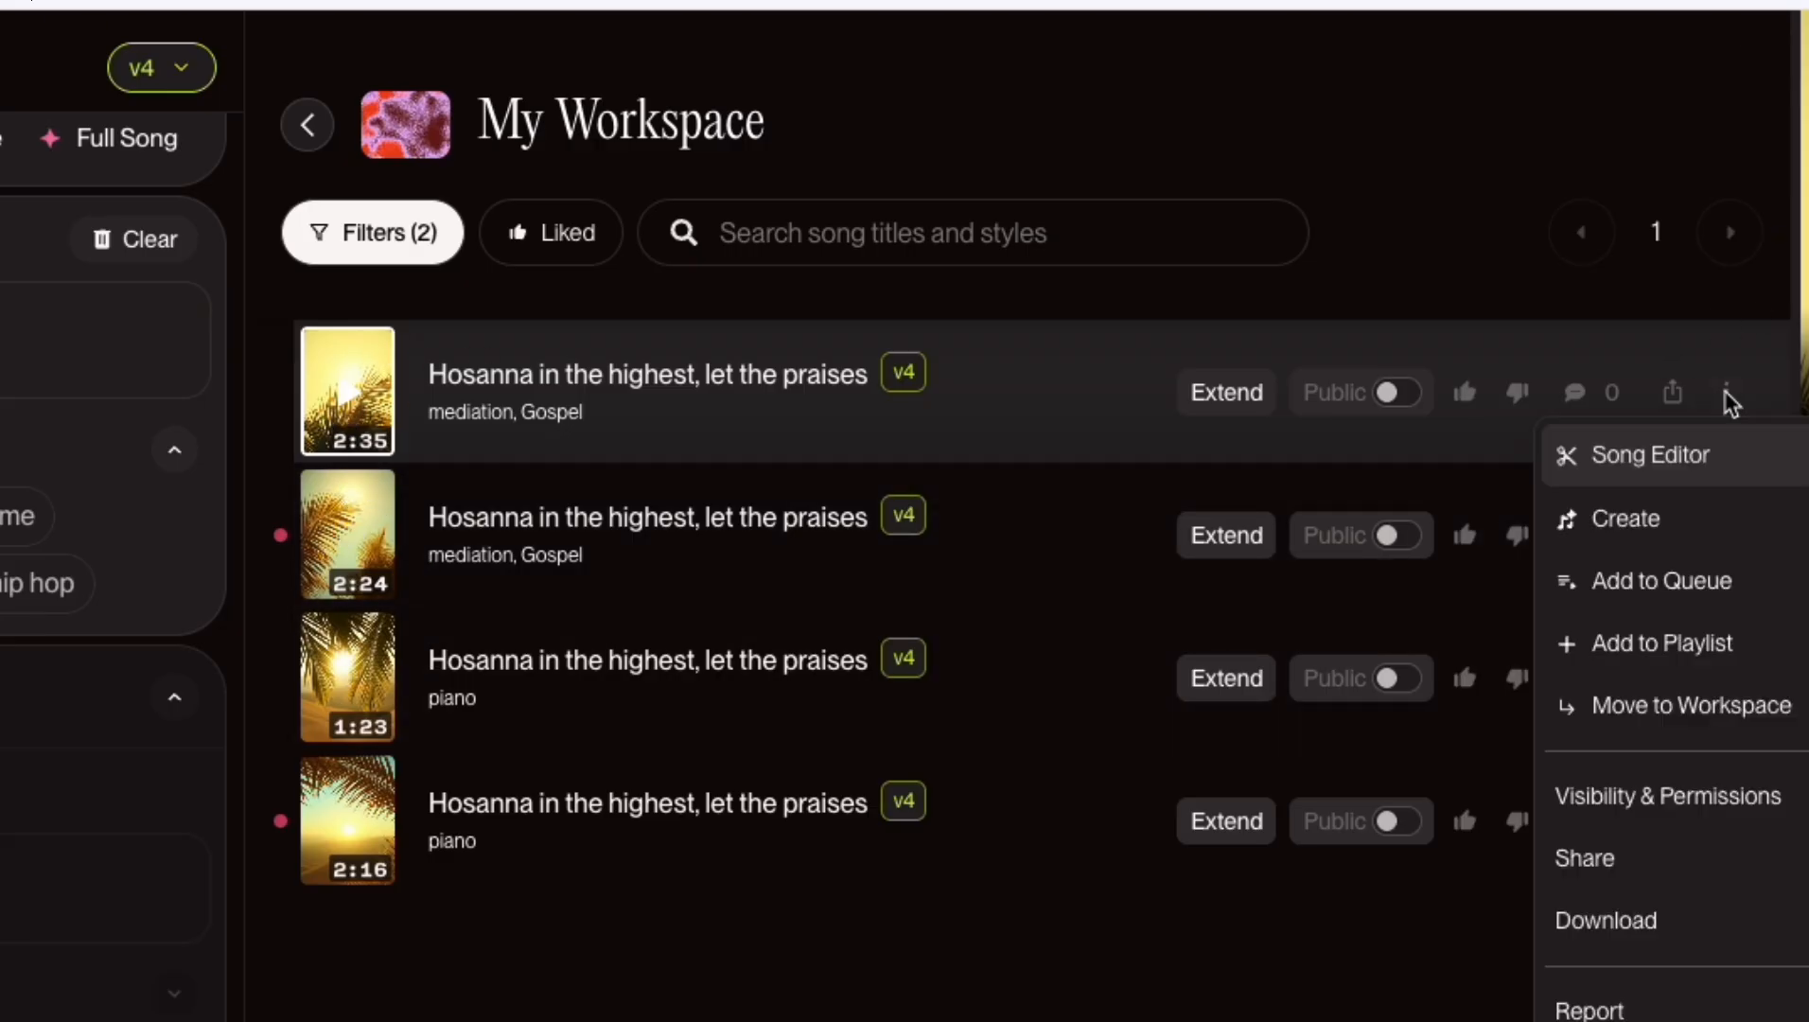
pyautogui.moveTo(1606, 917)
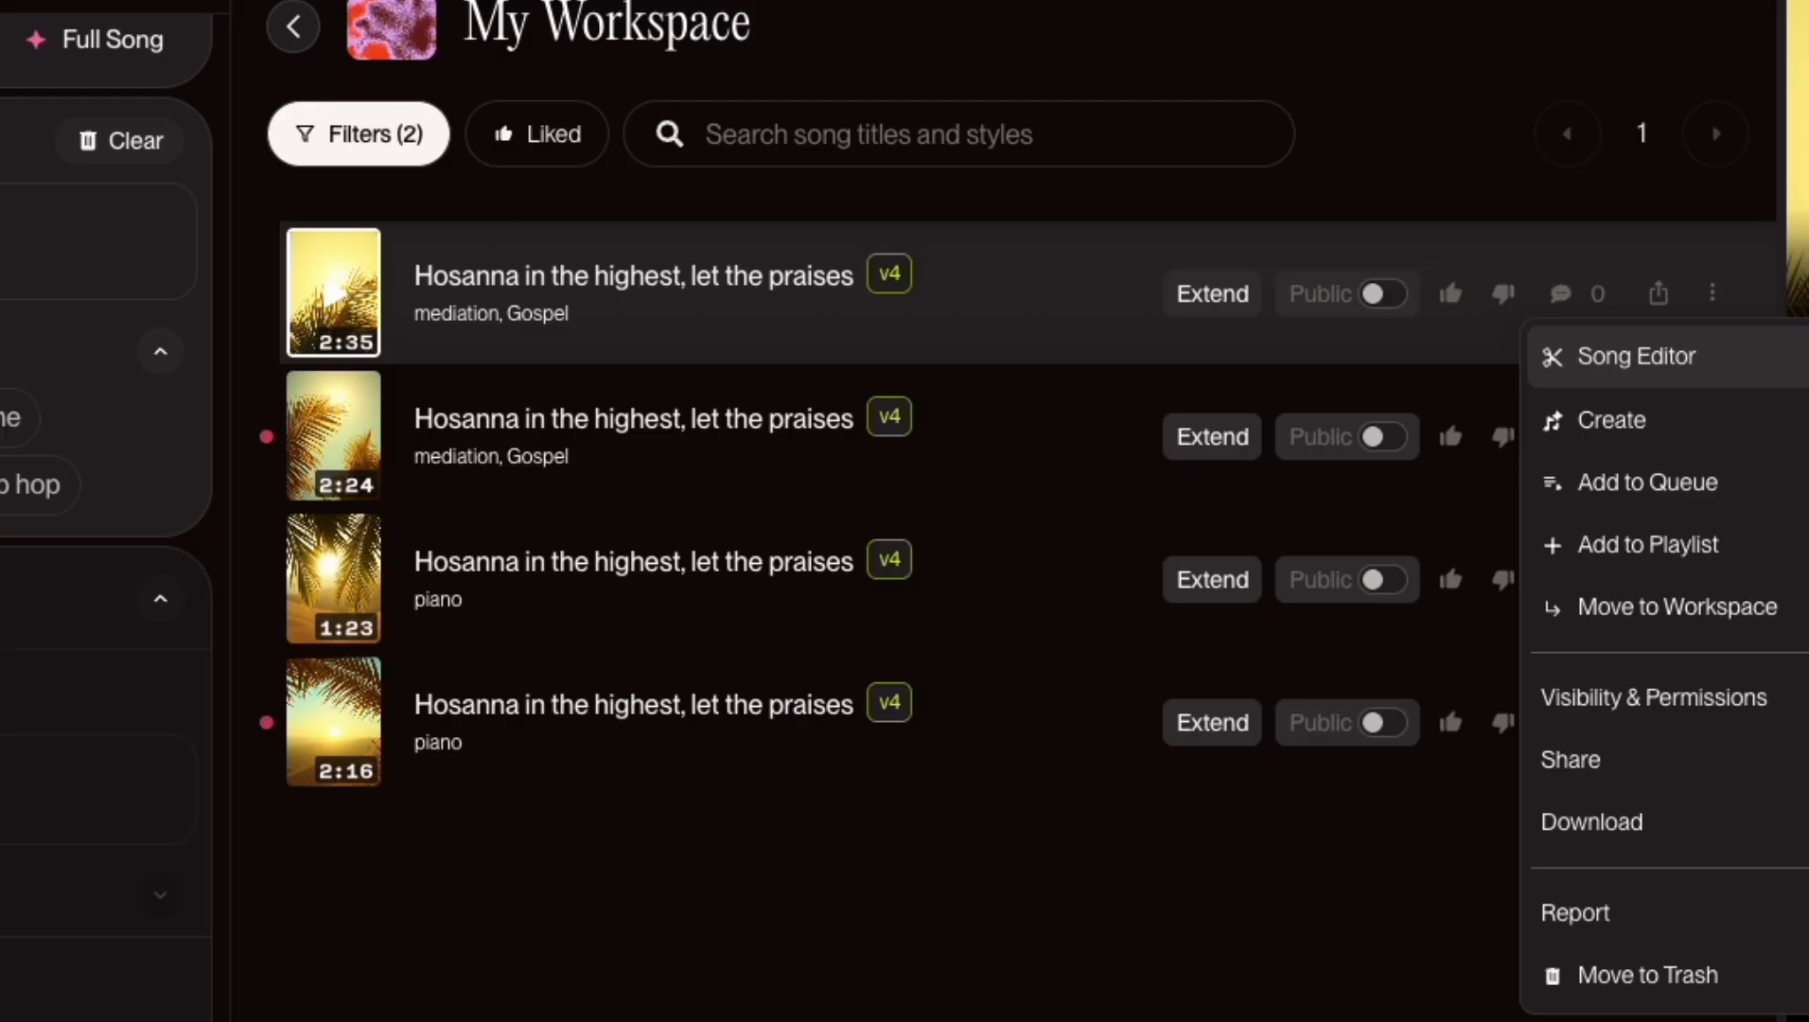
pyautogui.click(1058, 844)
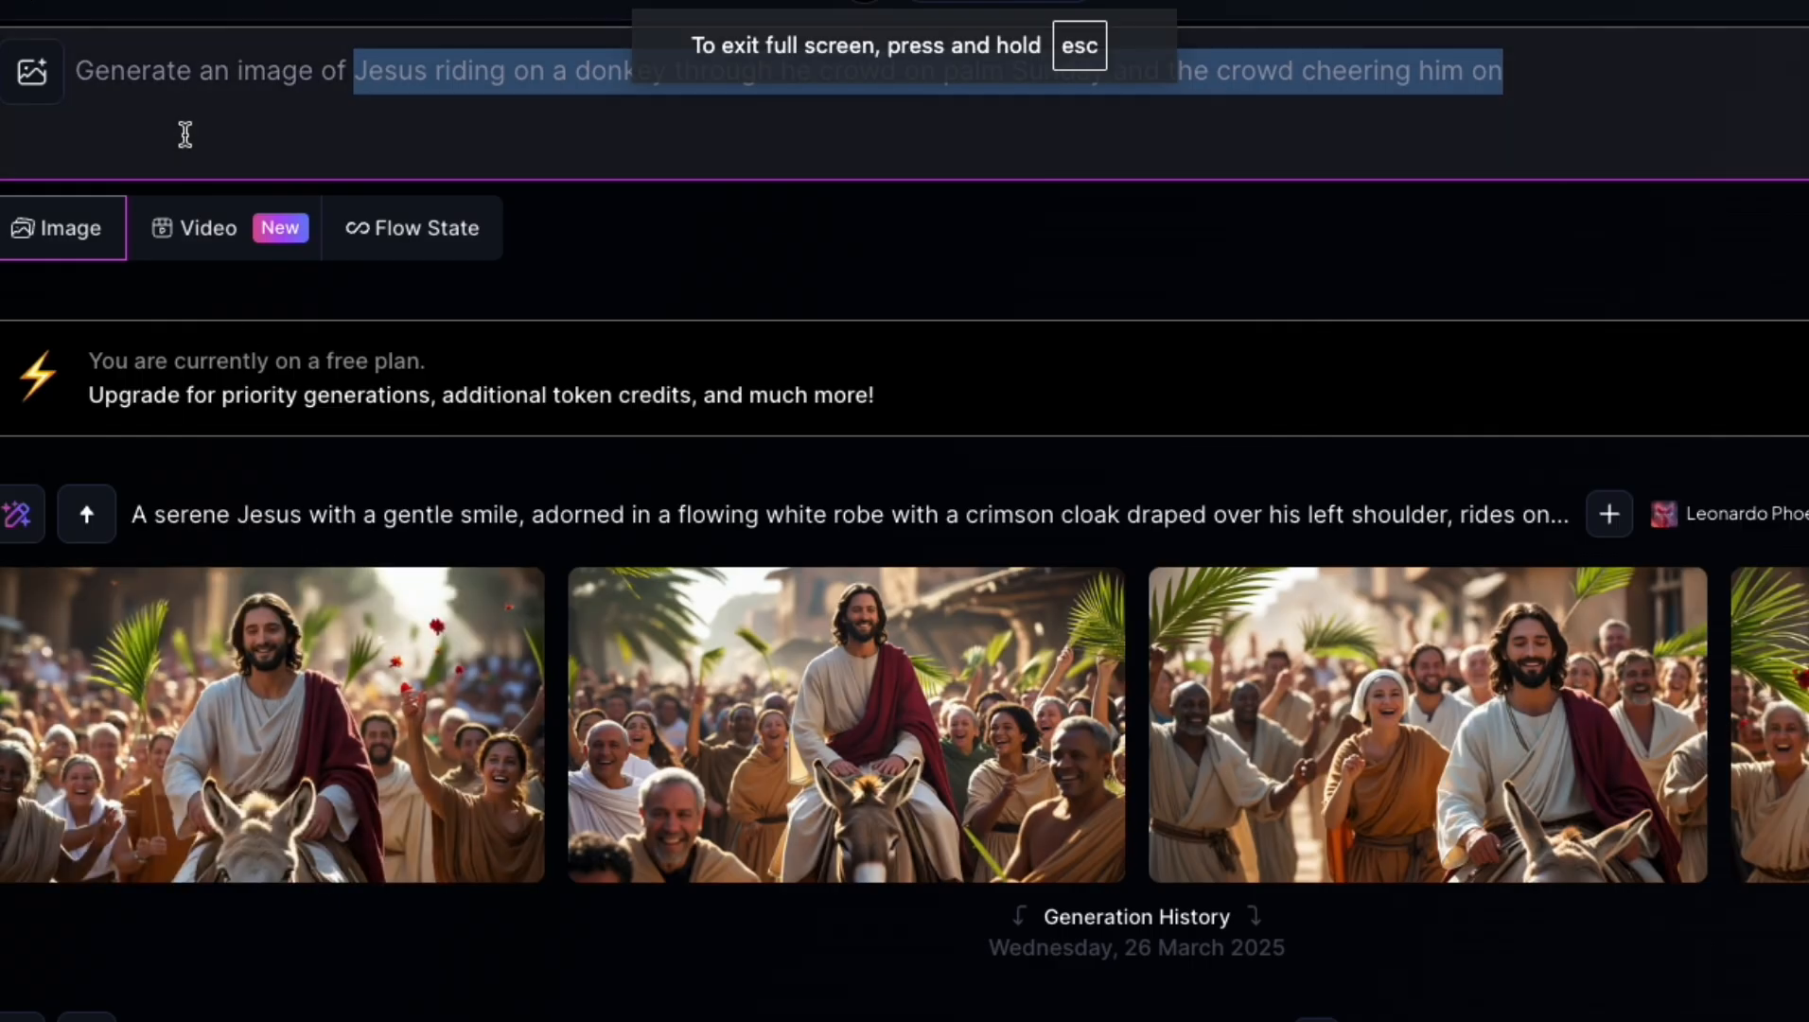
# Switch to Leonardo.Ai and examine the prompt about Jesus riding a donkey on Palm Sunday and the Phoenix 1.0 model preset.
pyautogui.click(180, 121)
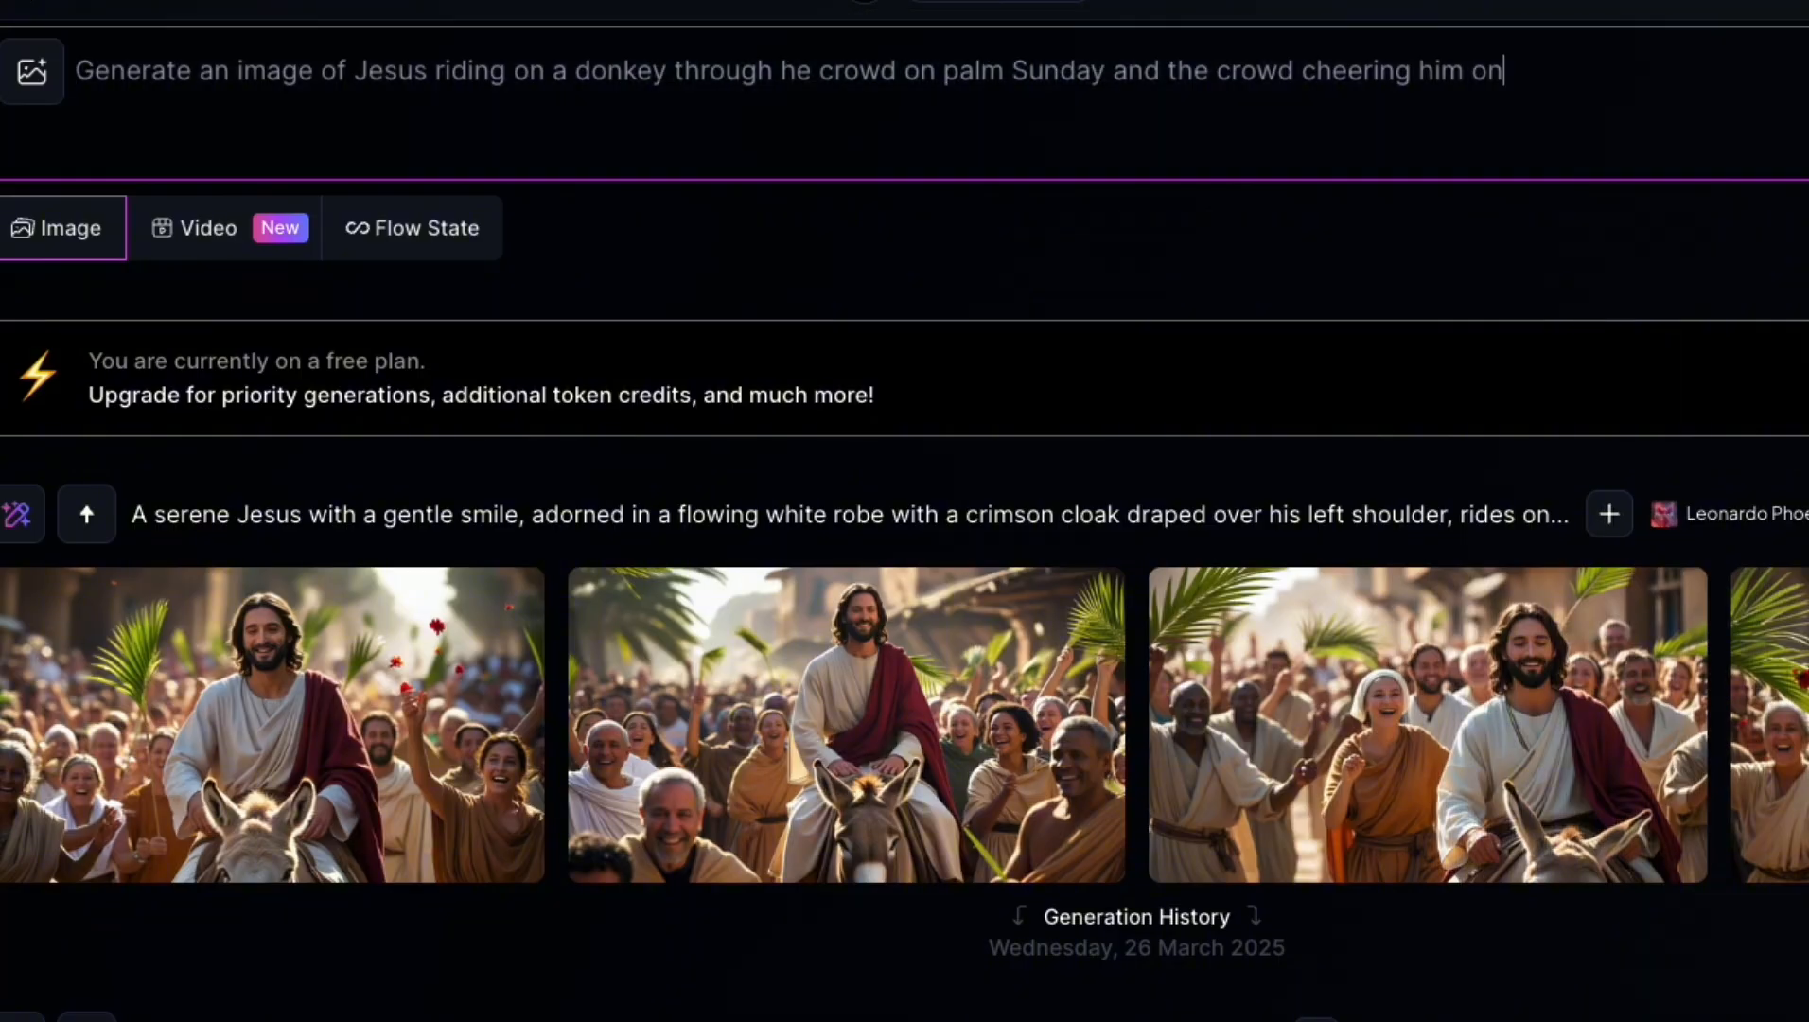
pyautogui.moveTo(78, 65); pyautogui.dragTo(1240, 154)
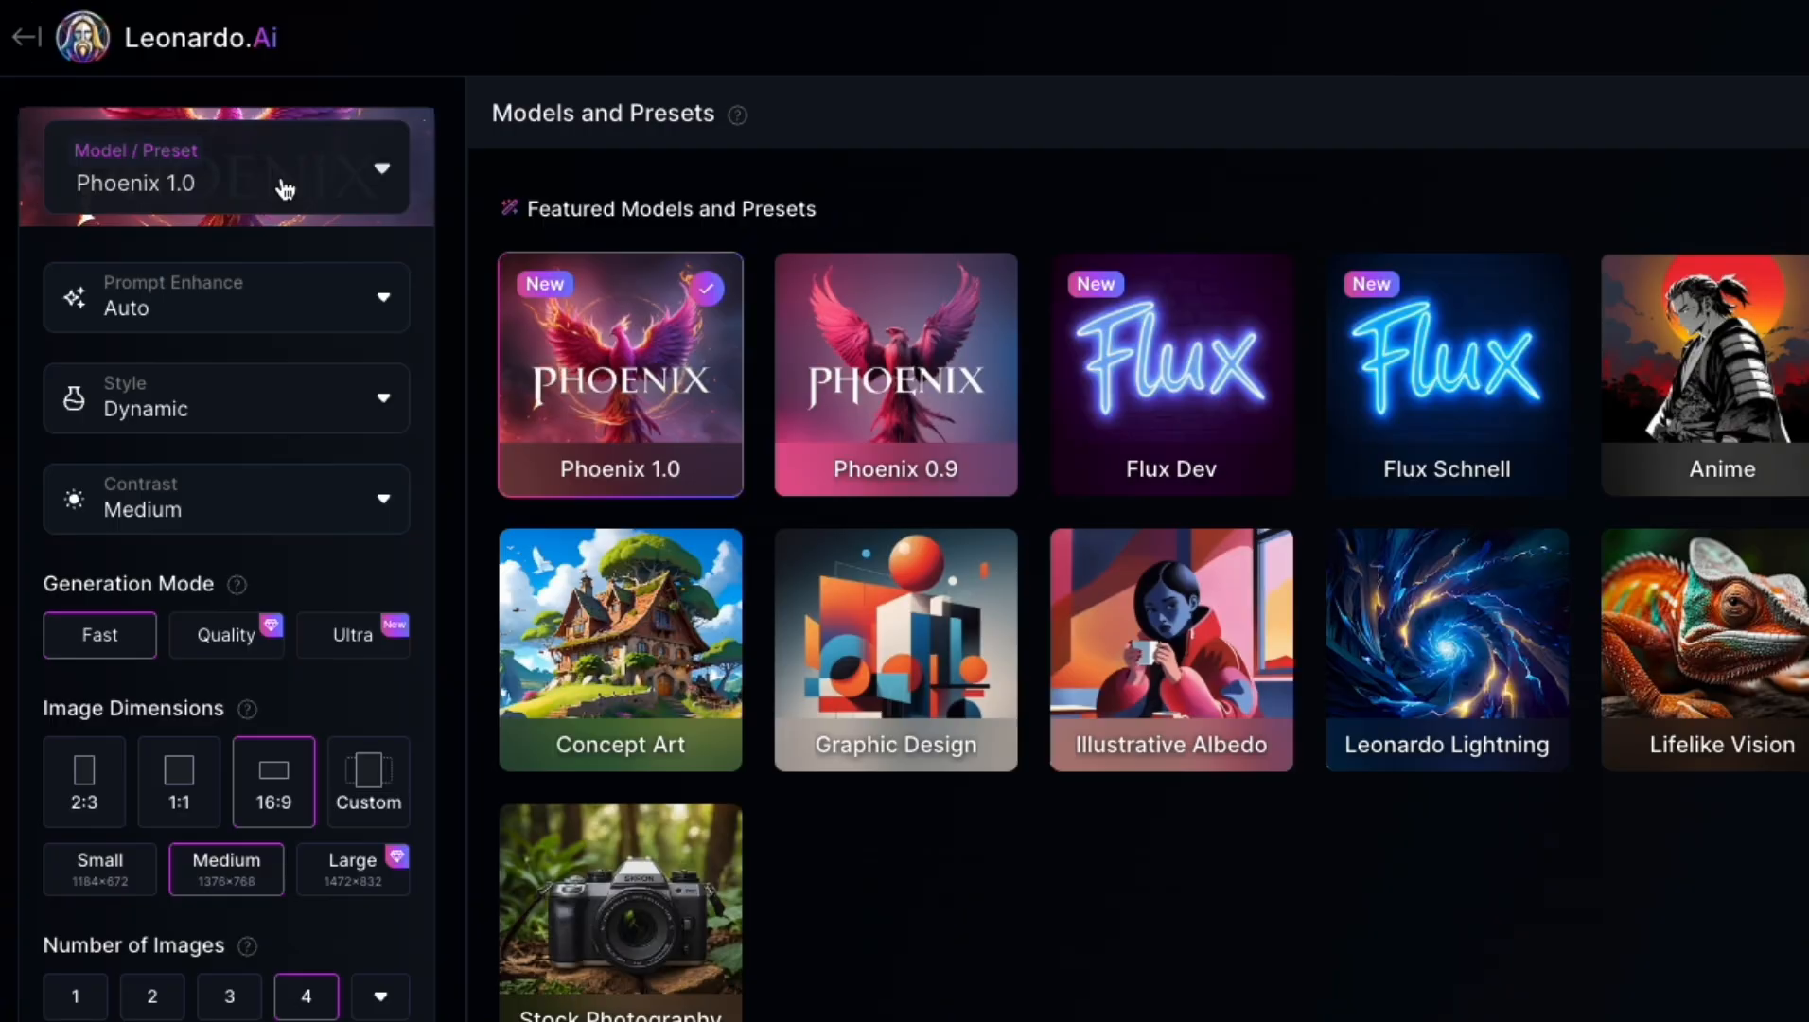
pyautogui.click(293, 183)
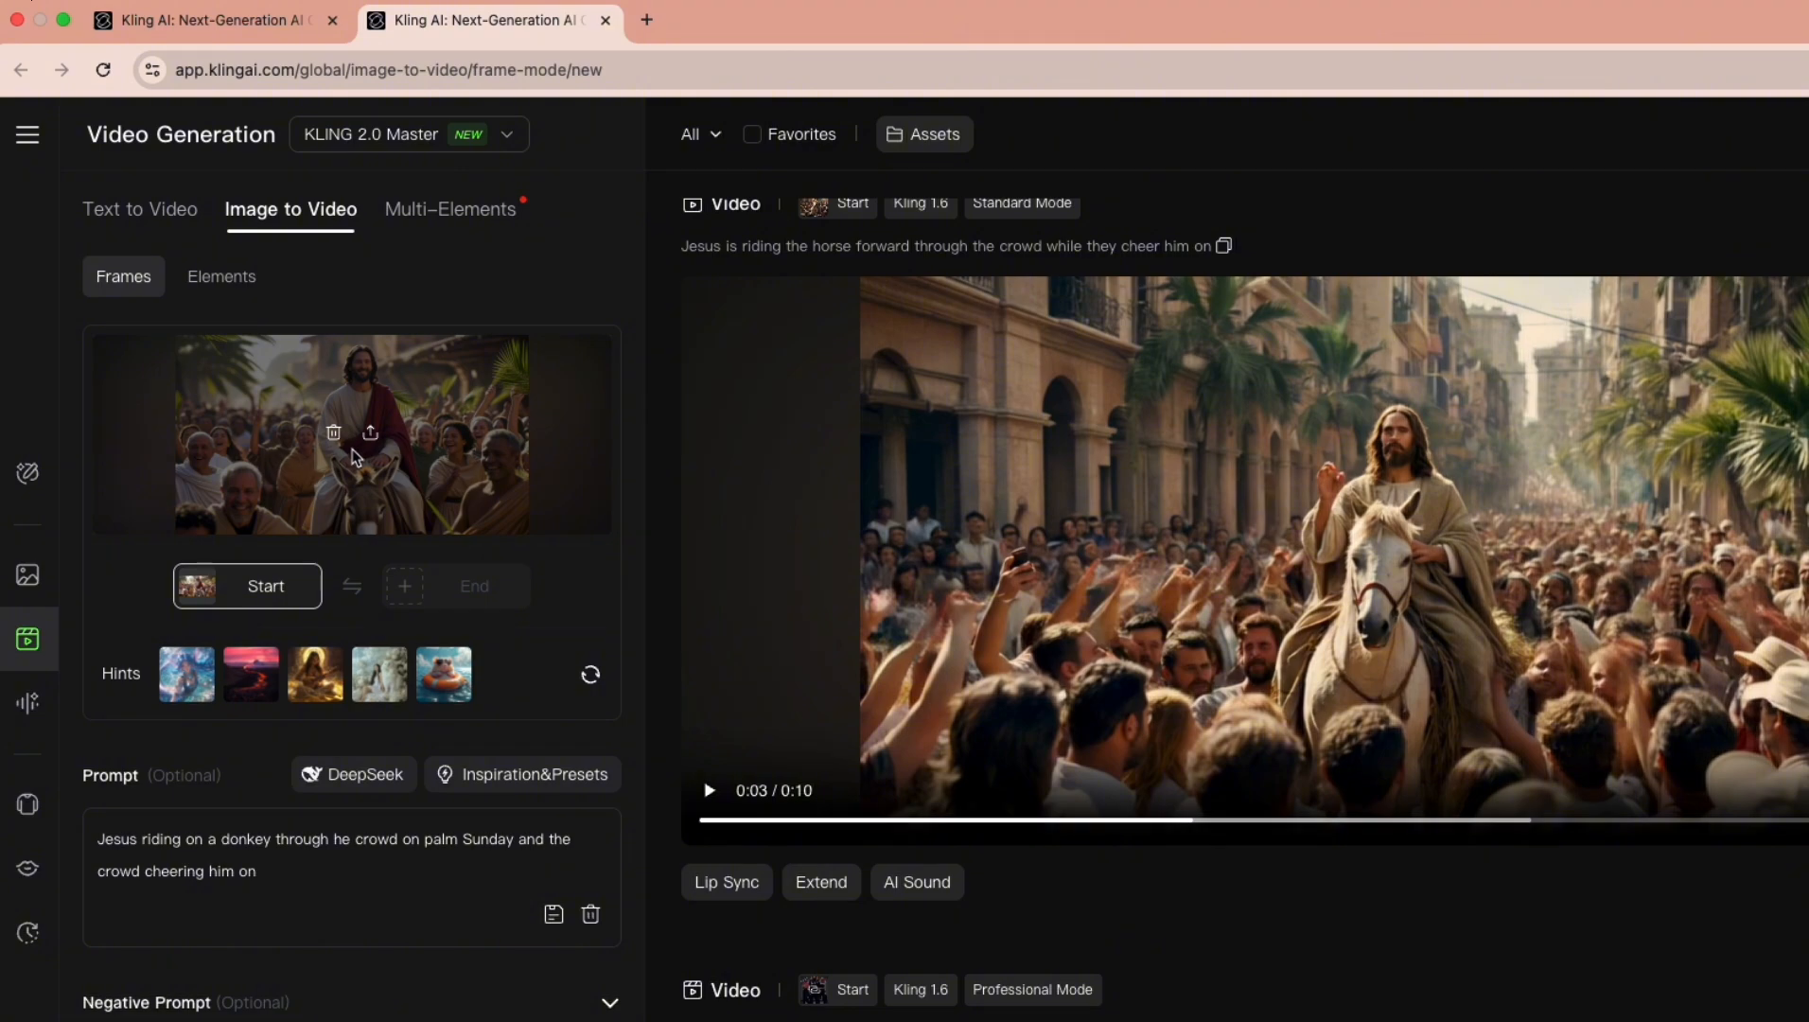
# In Kling AI, replace the image-to-video start frame with Leonardo_Phoenix_10_A_serene_Jesus_with_a_gentle_smile_adorned_2.jpg.
pyautogui.click(334, 433)
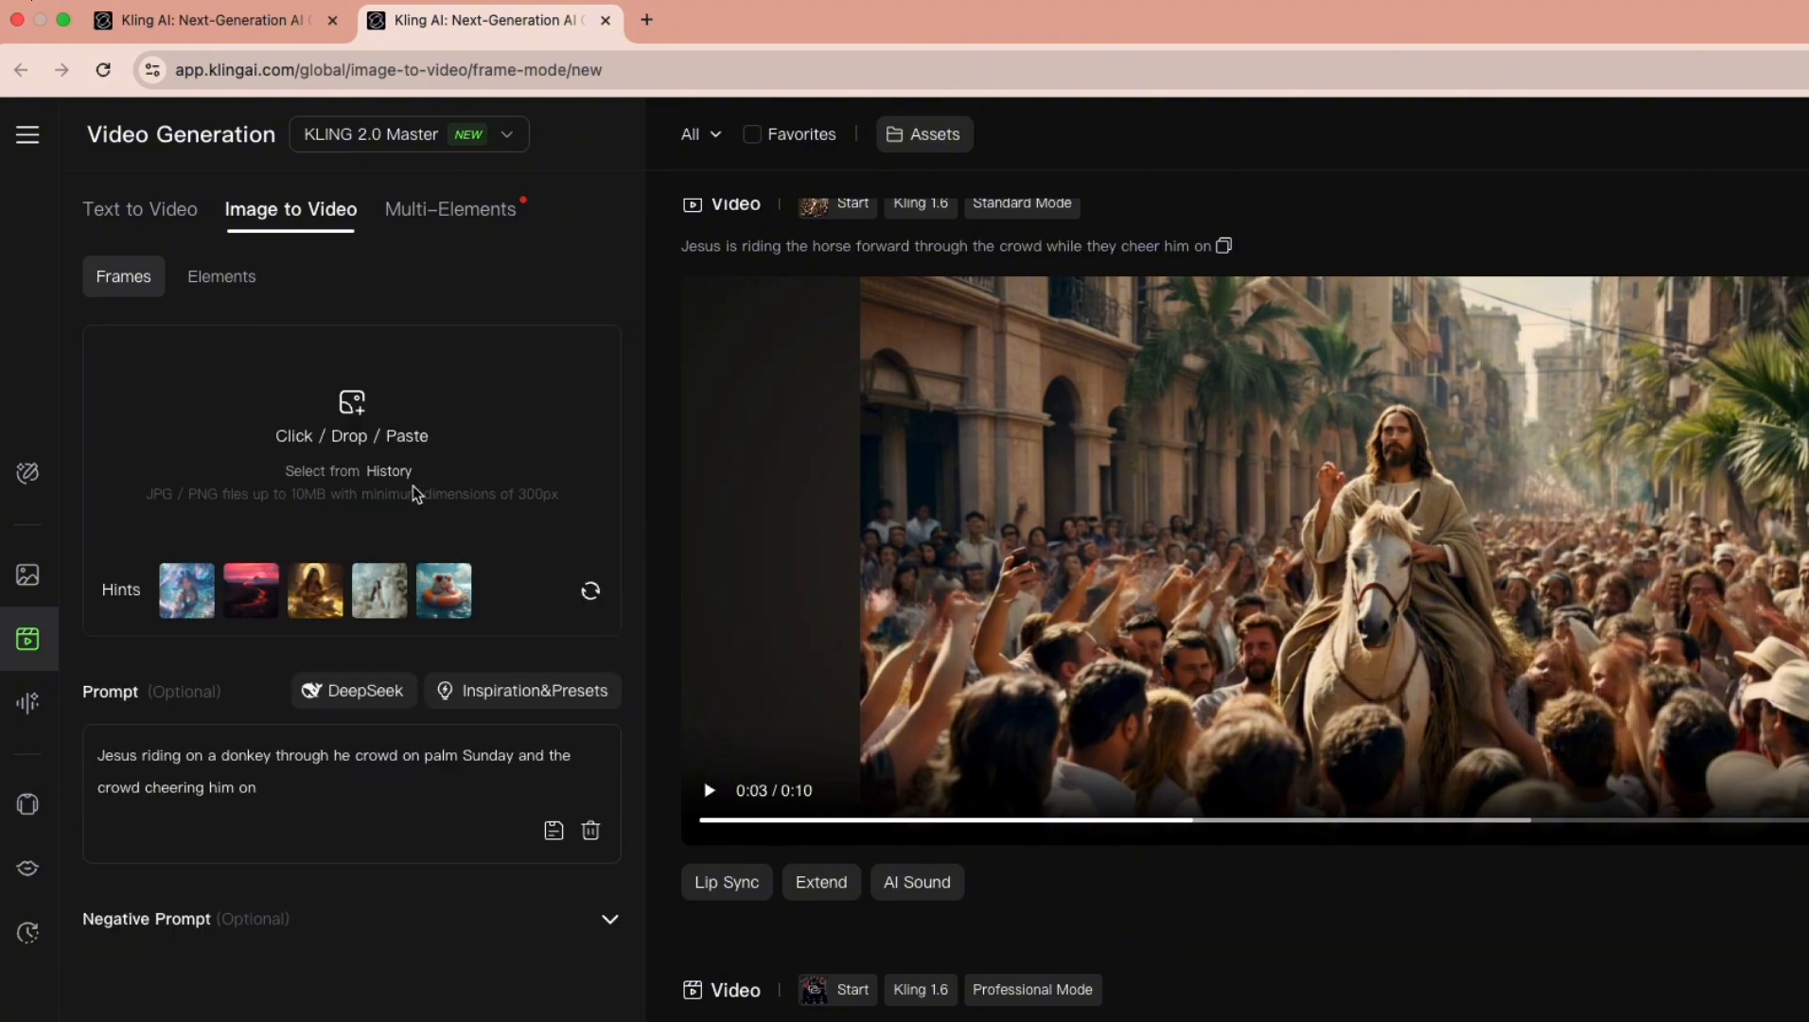
pyautogui.click(389, 478)
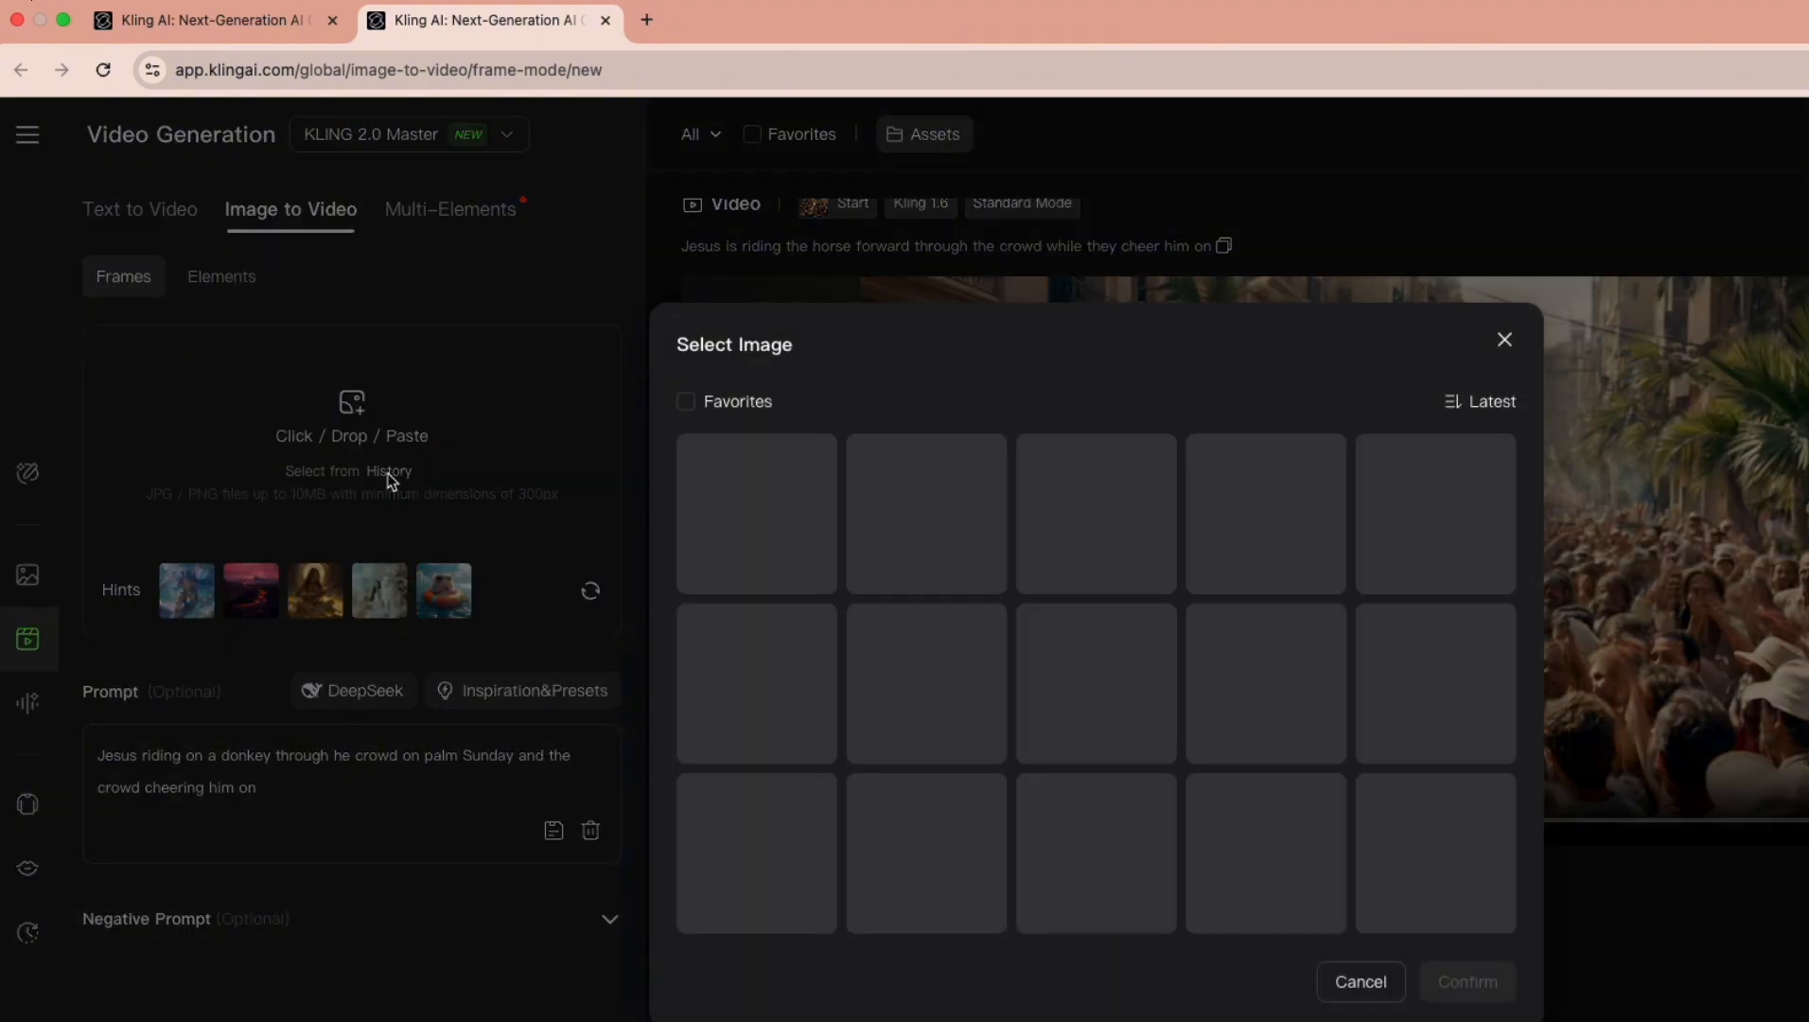
pyautogui.click(1505, 339)
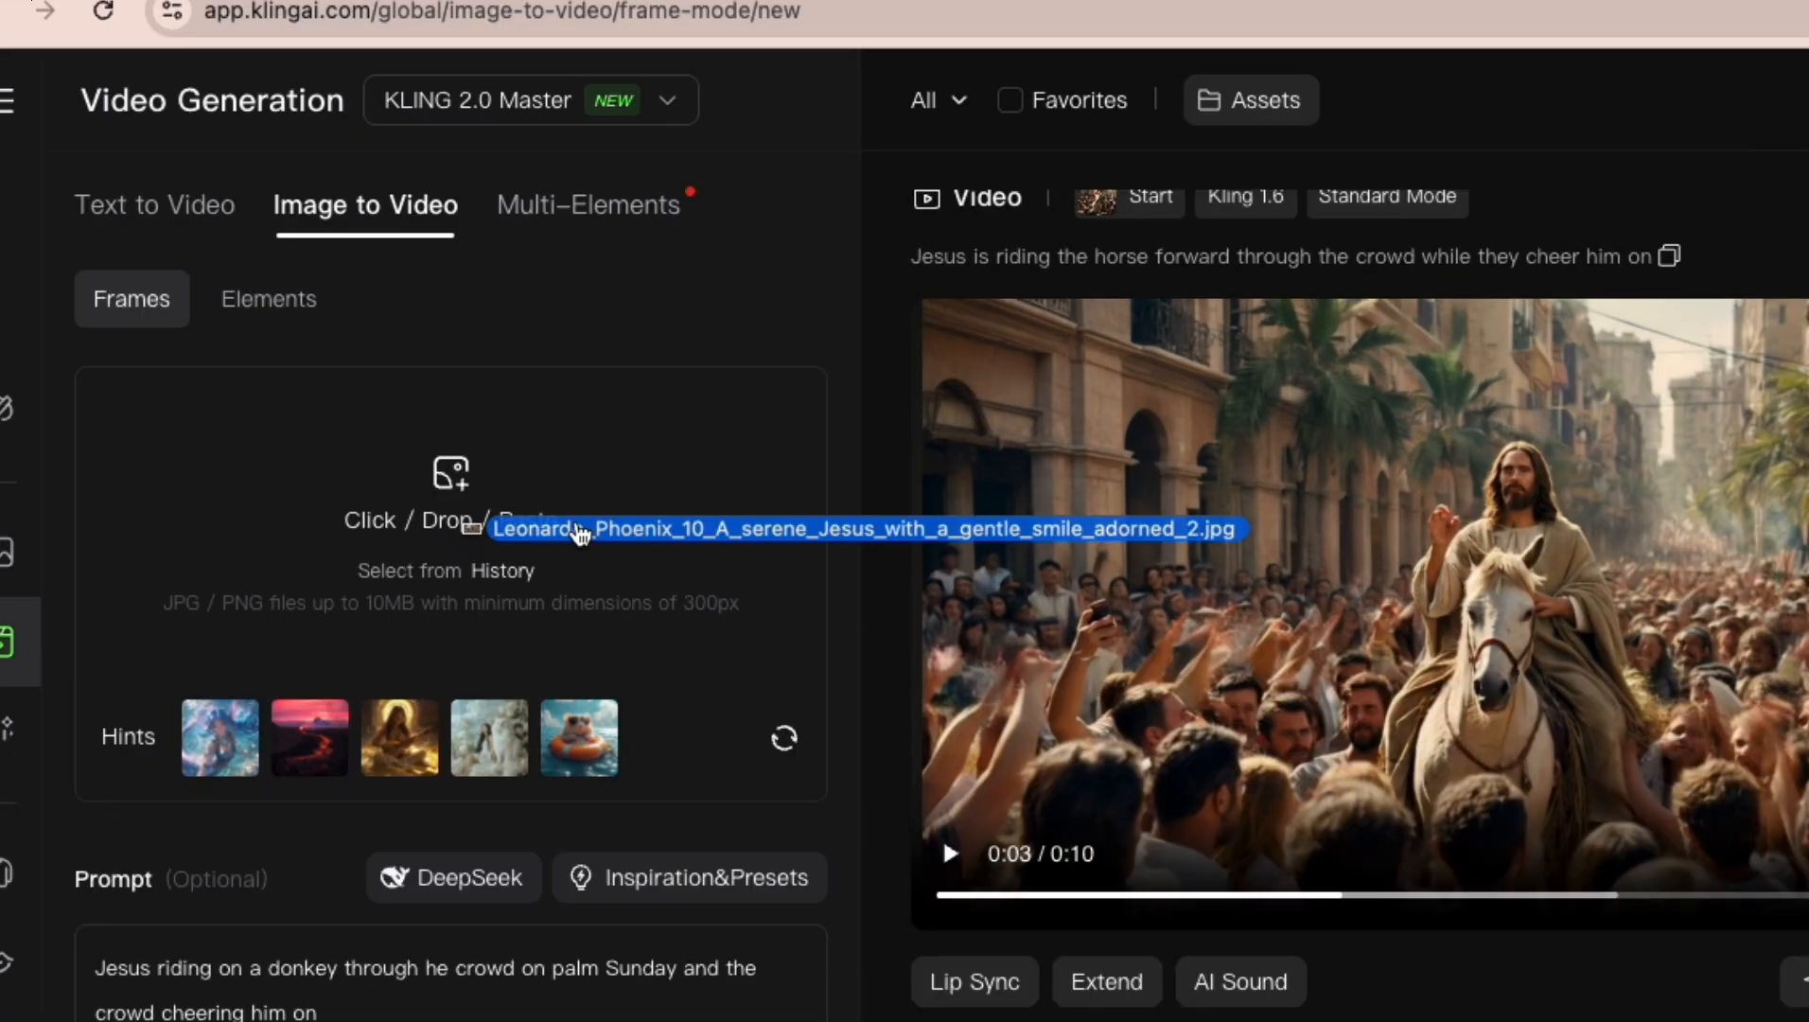
pyautogui.moveTo(580, 533); pyautogui.dragTo(577, 530)
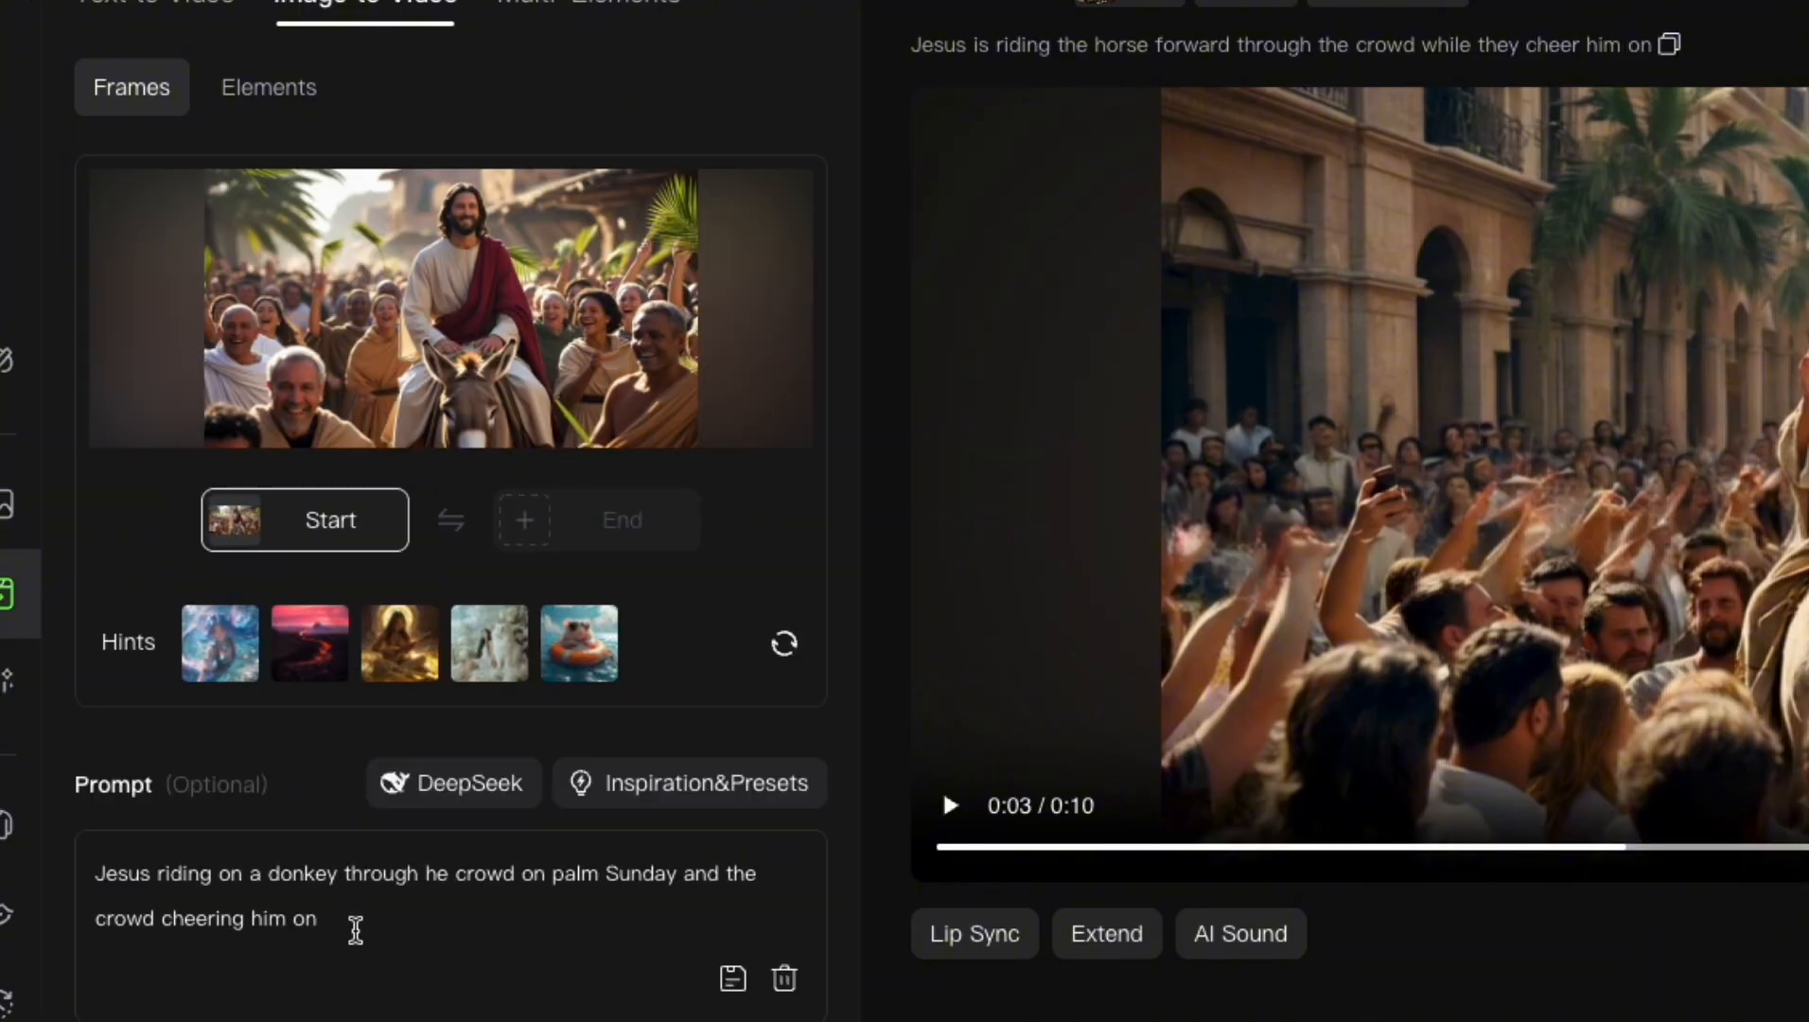
# Check the Palm Sunday donkey-ride prompt together with the 10s video length and 1 Output settings.
pyautogui.moveTo(355, 930); pyautogui.dragTo(93, 869)
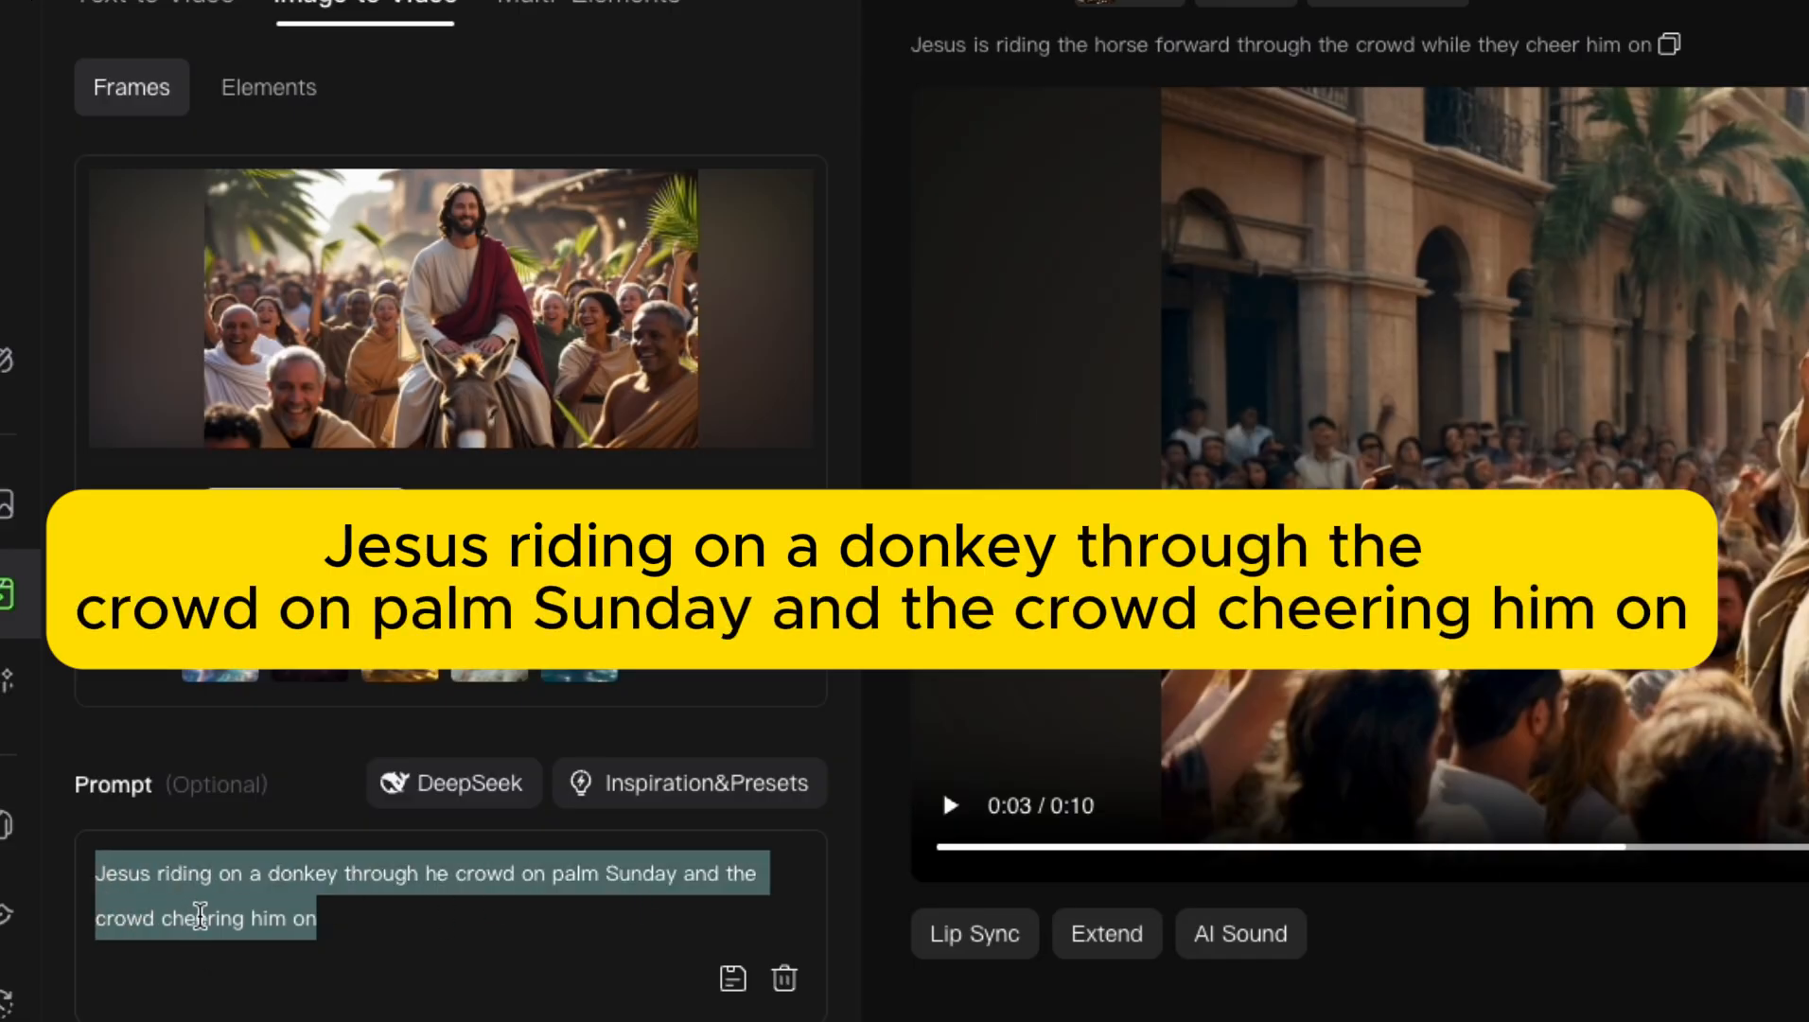
pyautogui.click(246, 918)
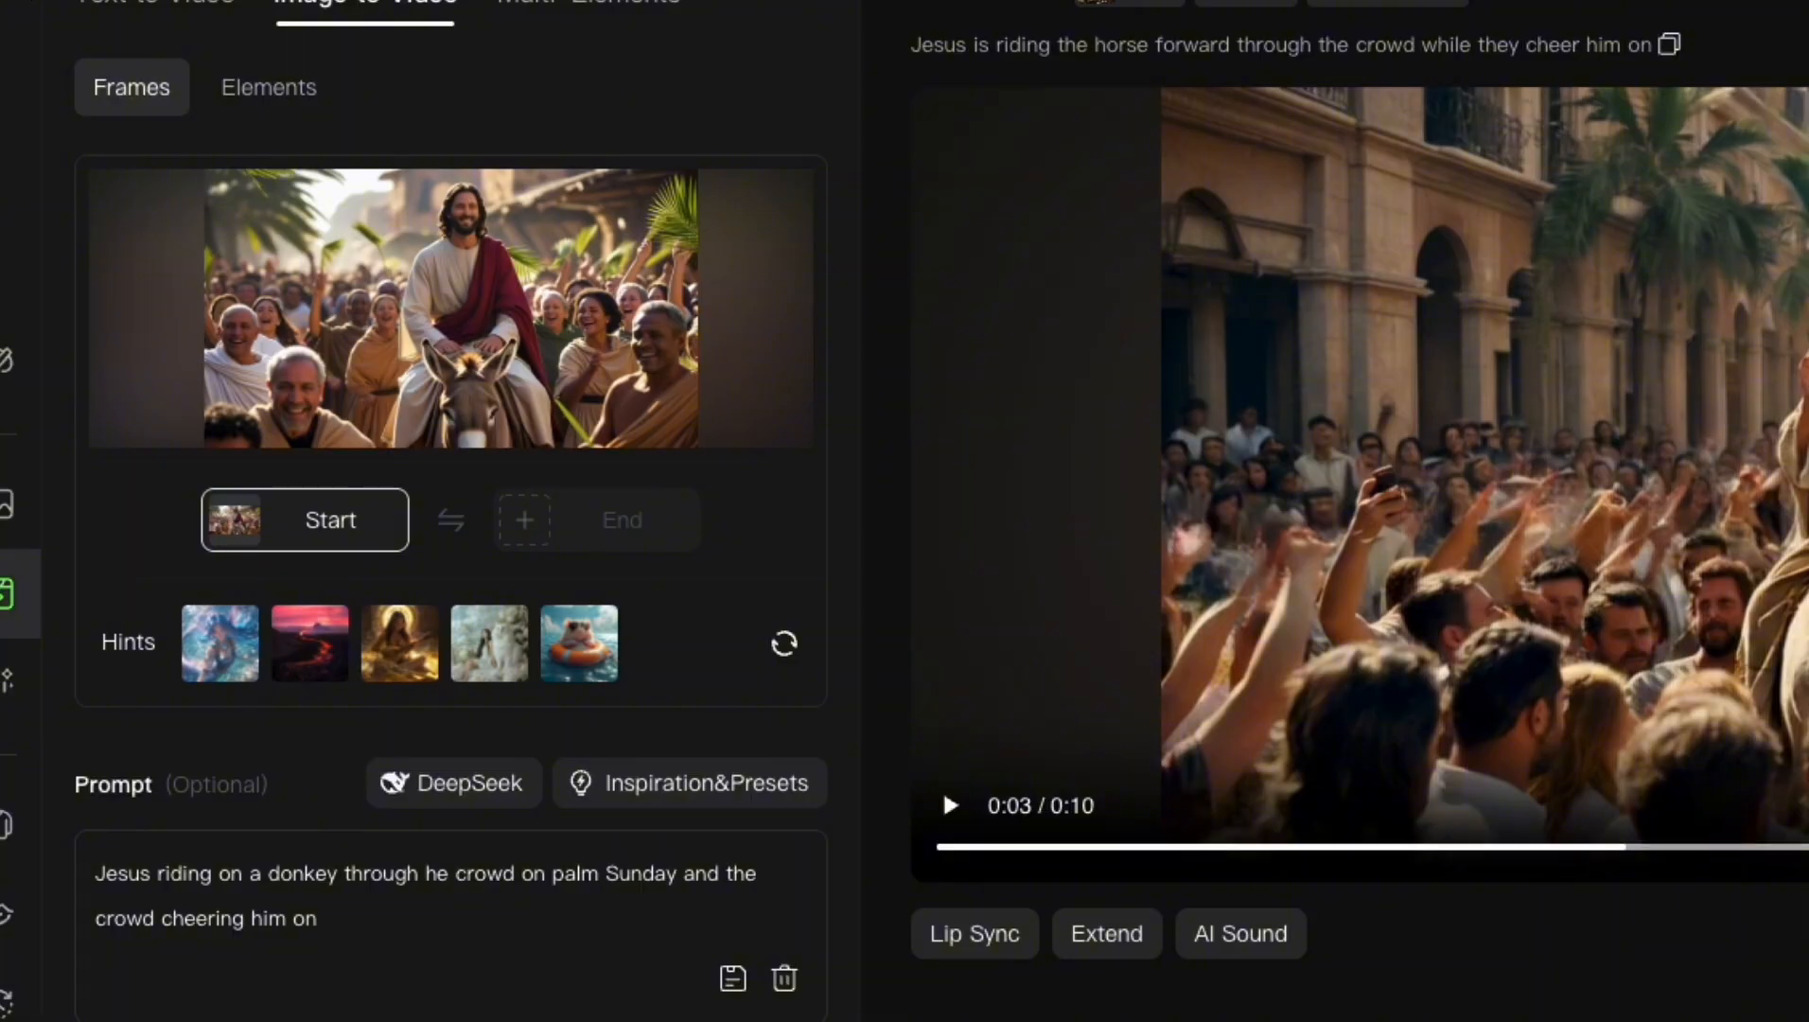
pyautogui.click(123, 978)
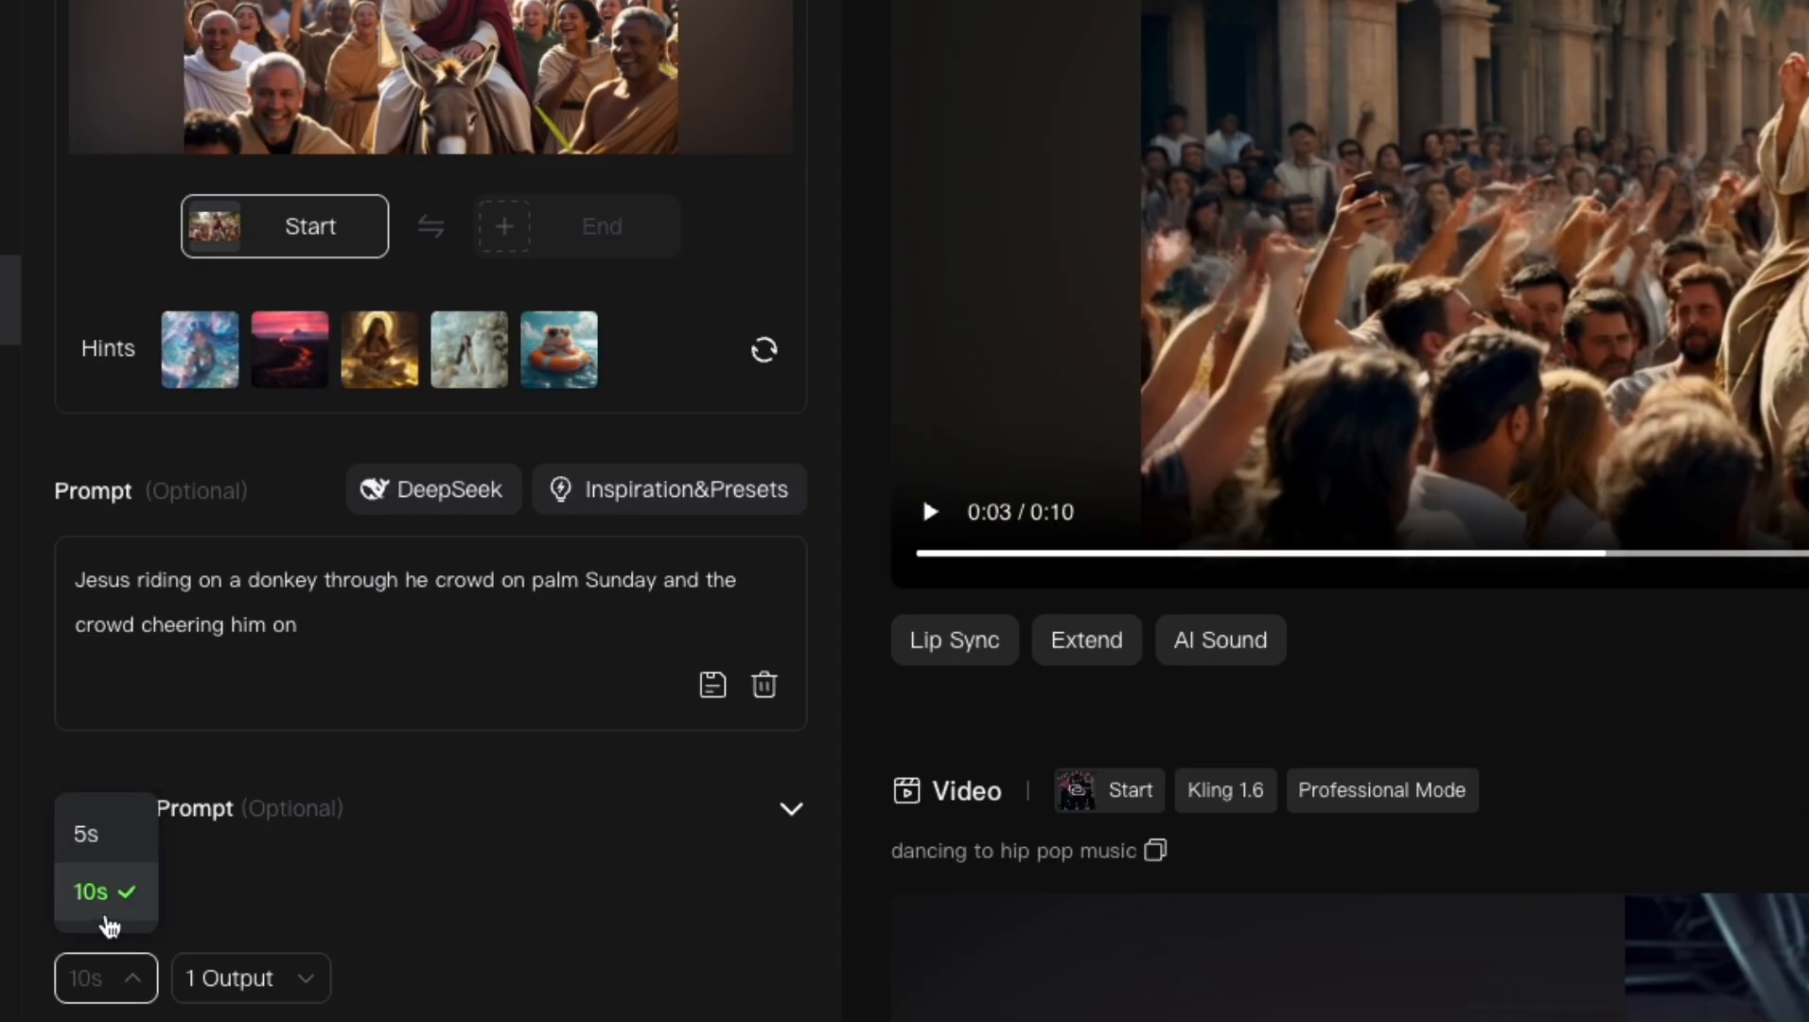
pyautogui.click(305, 990)
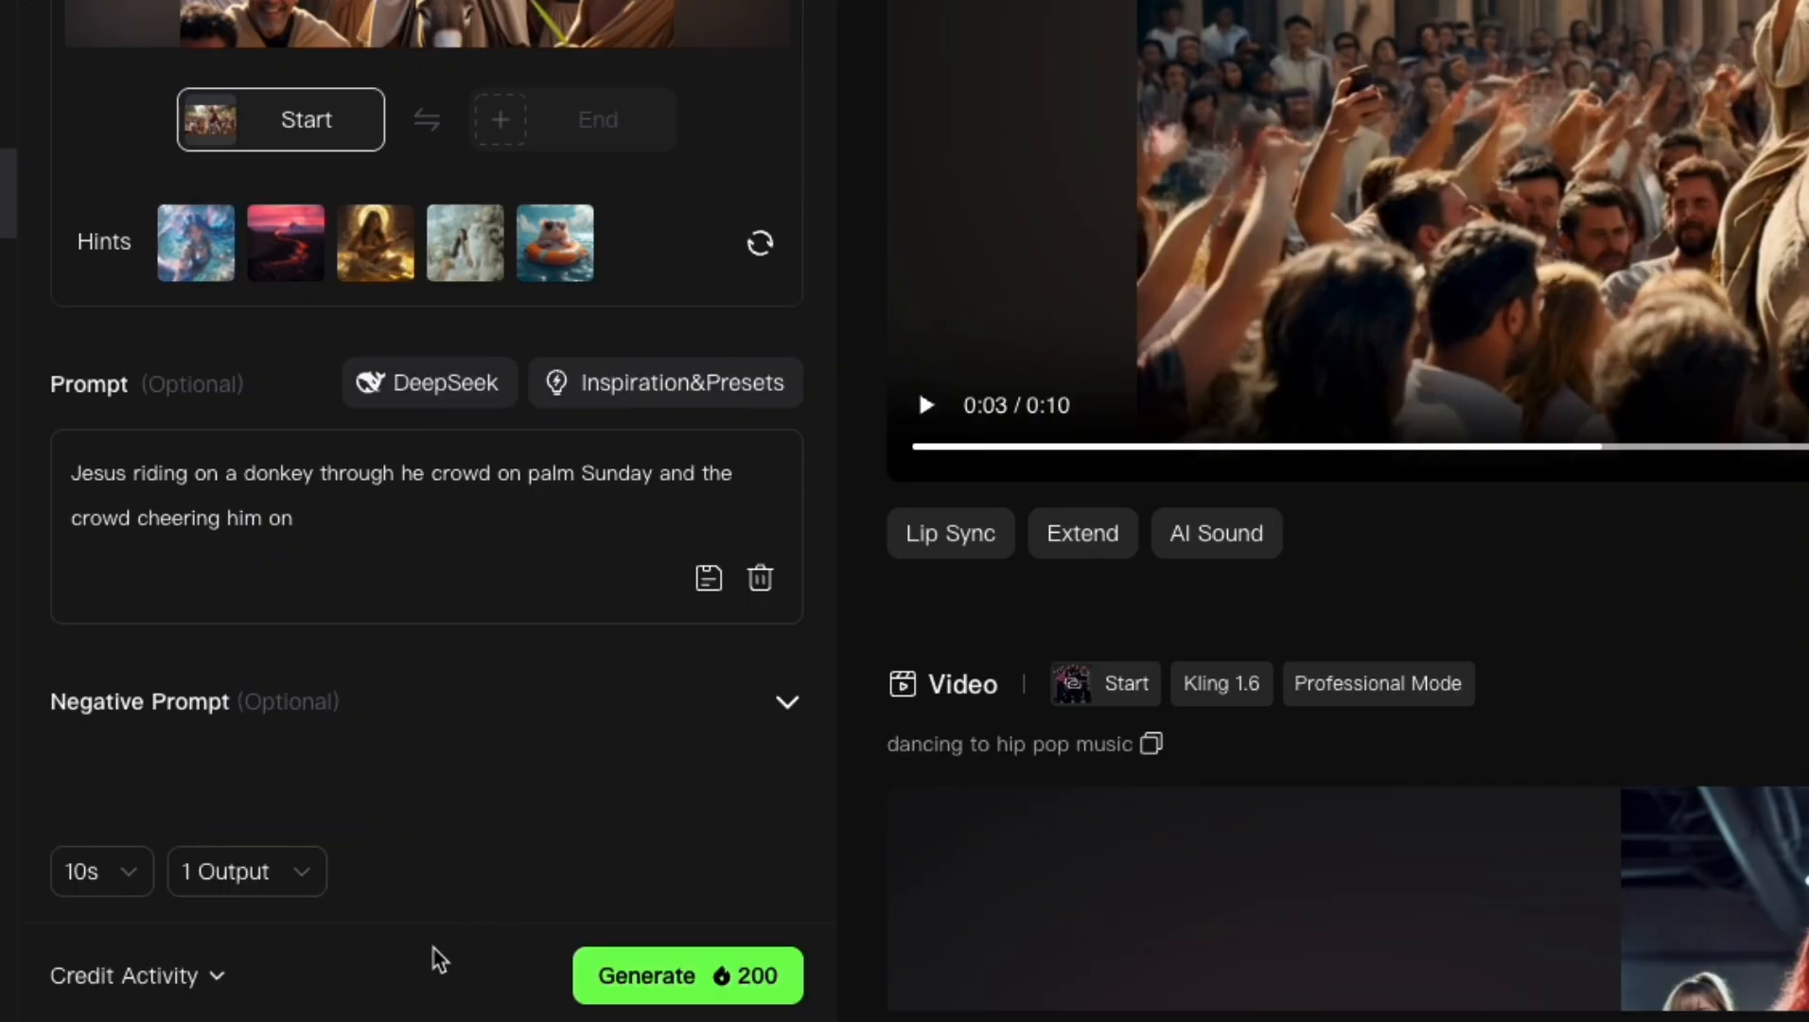
# Switch the video model to KLING 1.6, then generate the Palm Sunday video and play it.
pyautogui.click(506, 76)
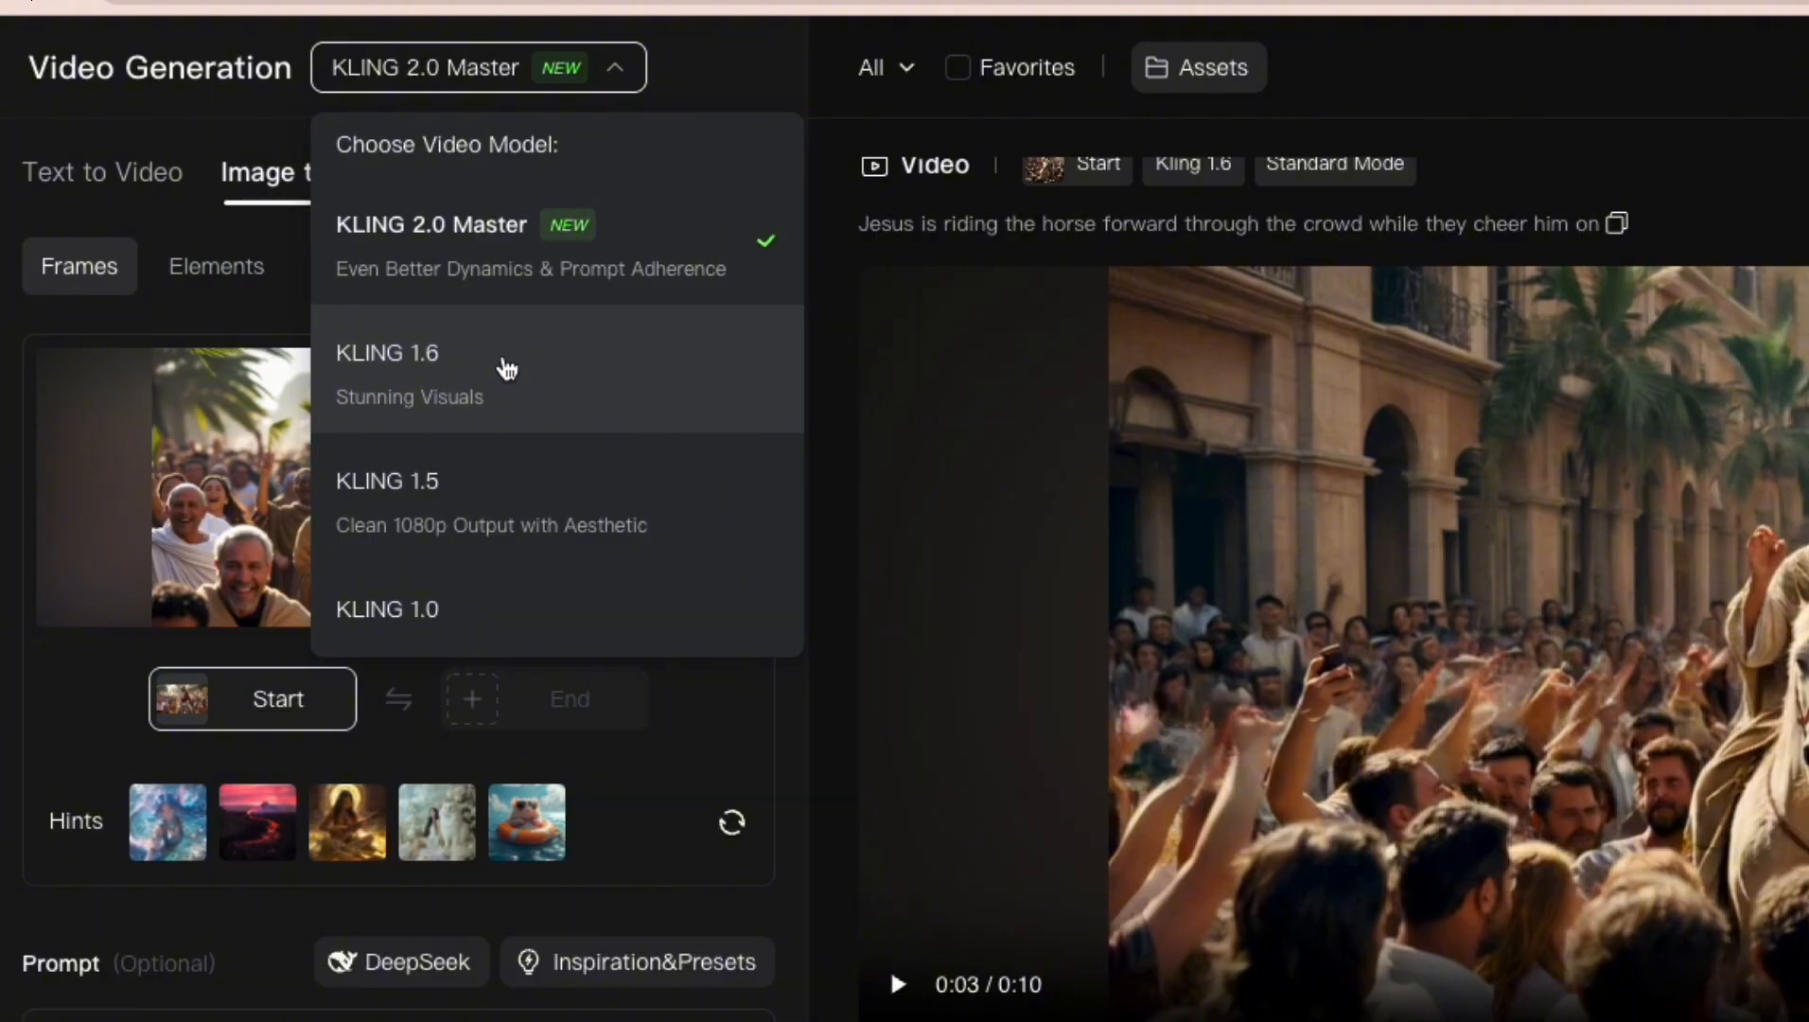
pyautogui.click(512, 371)
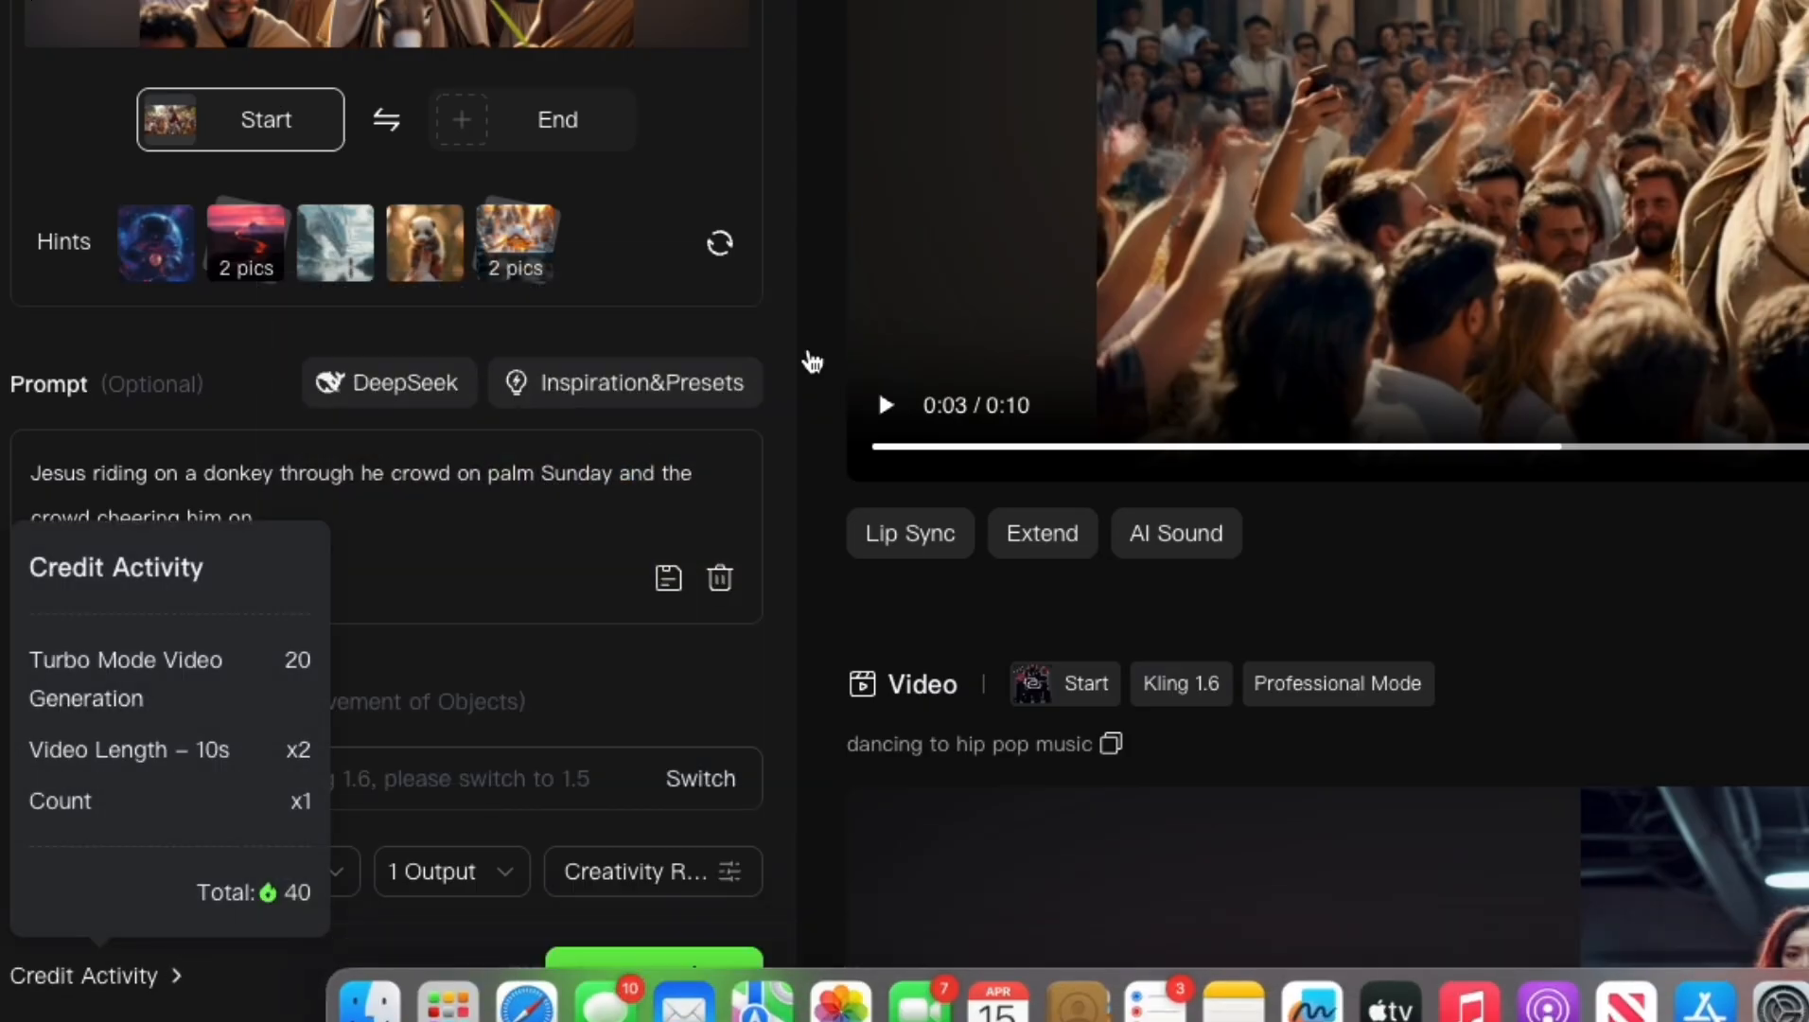
pyautogui.click(646, 995)
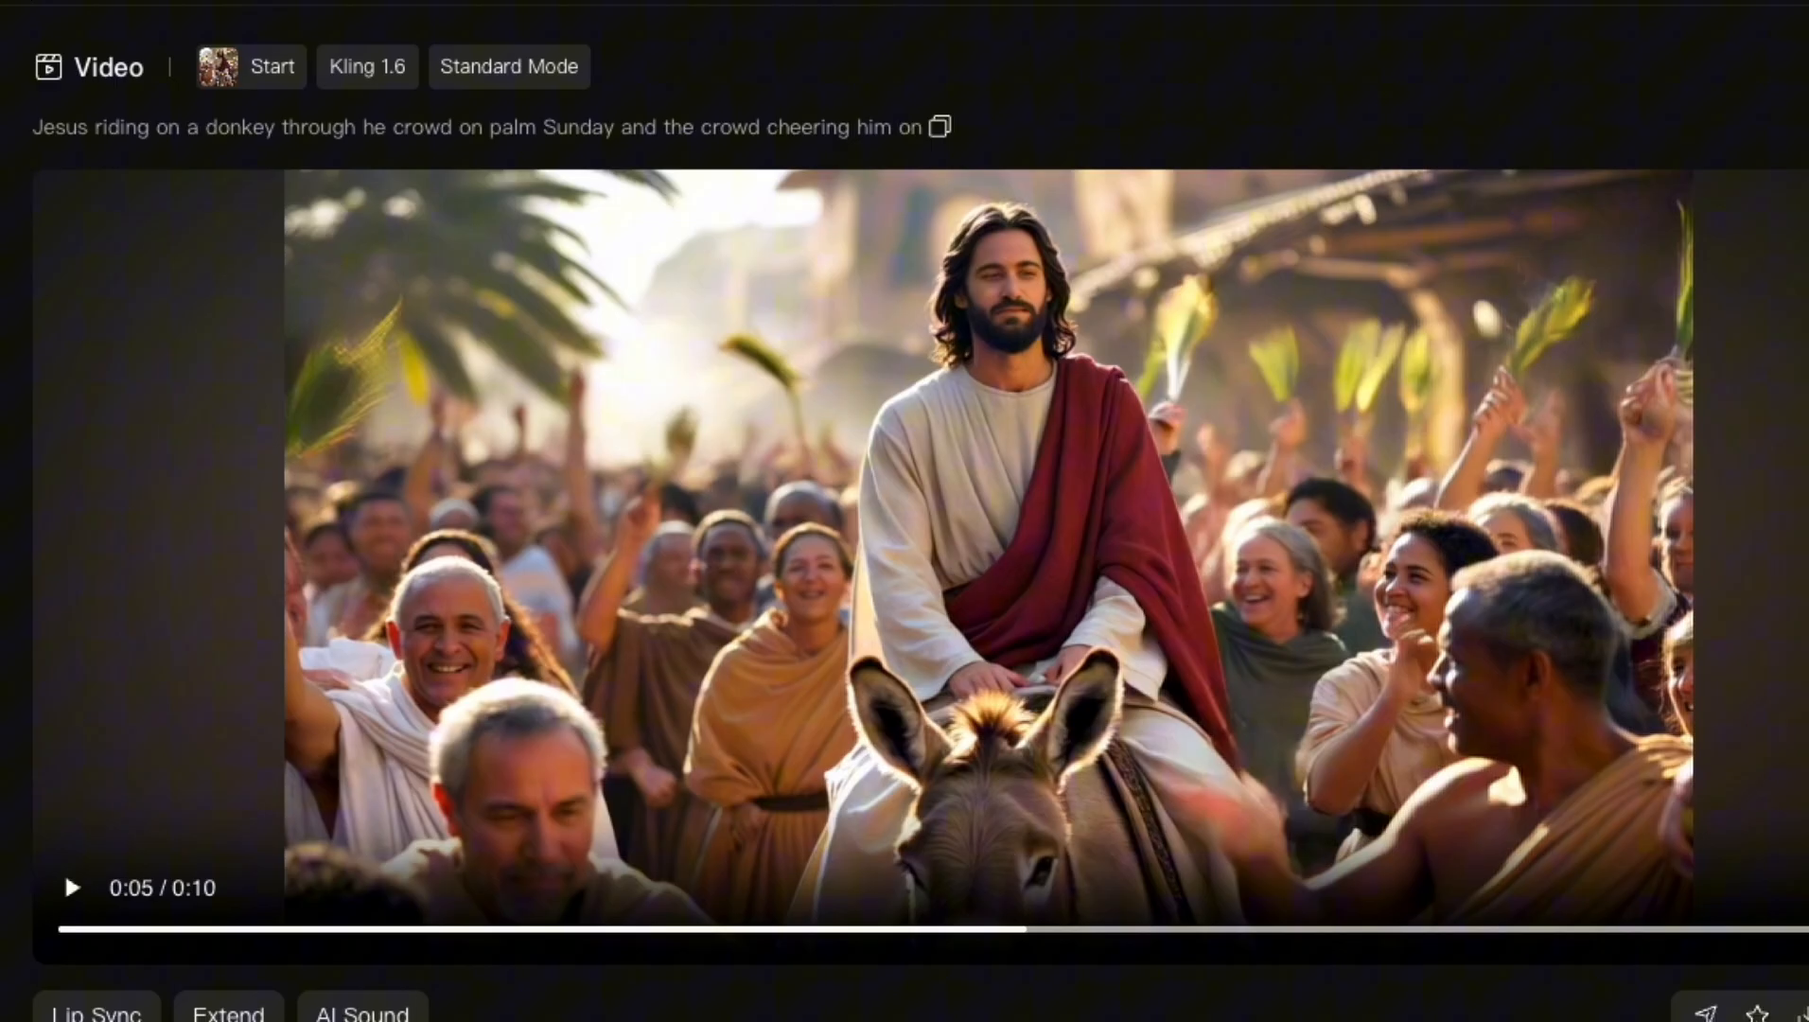
pyautogui.click(791, 644)
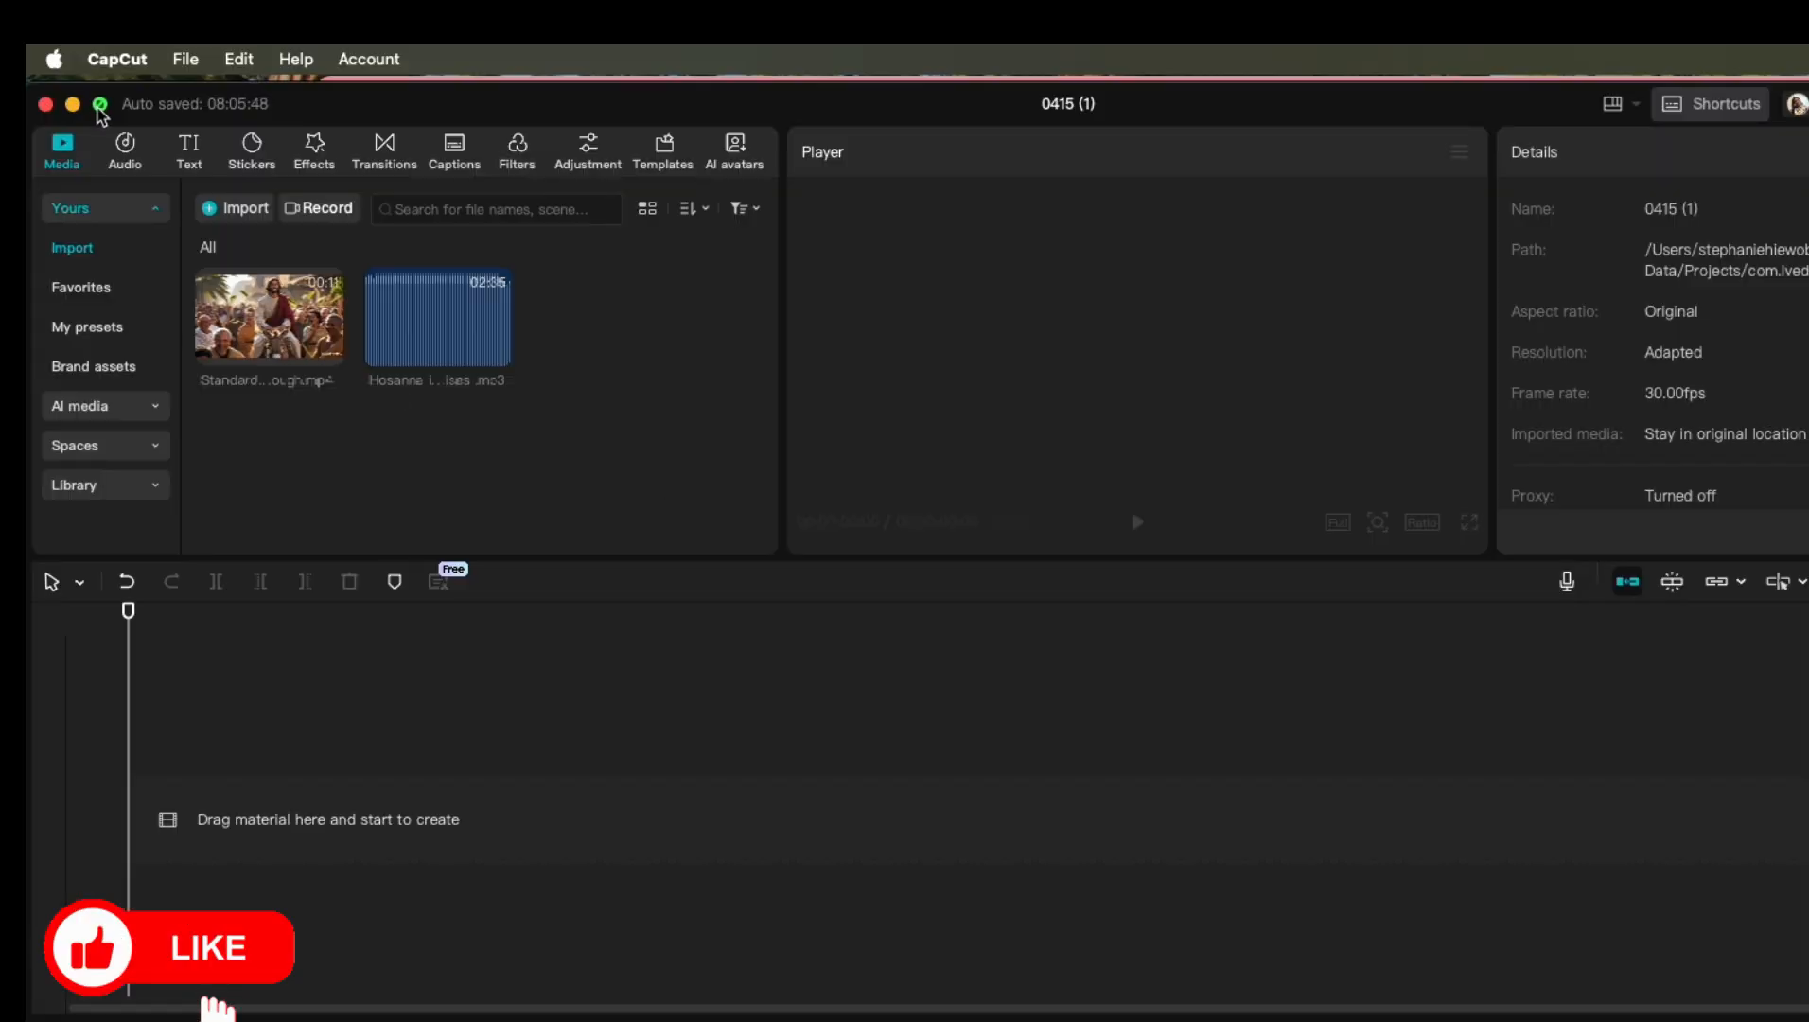
# In CapCut, place the Jesus donkey video on the timeline with the Hosanna song on an audio track beneath it.
pyautogui.click(99, 103)
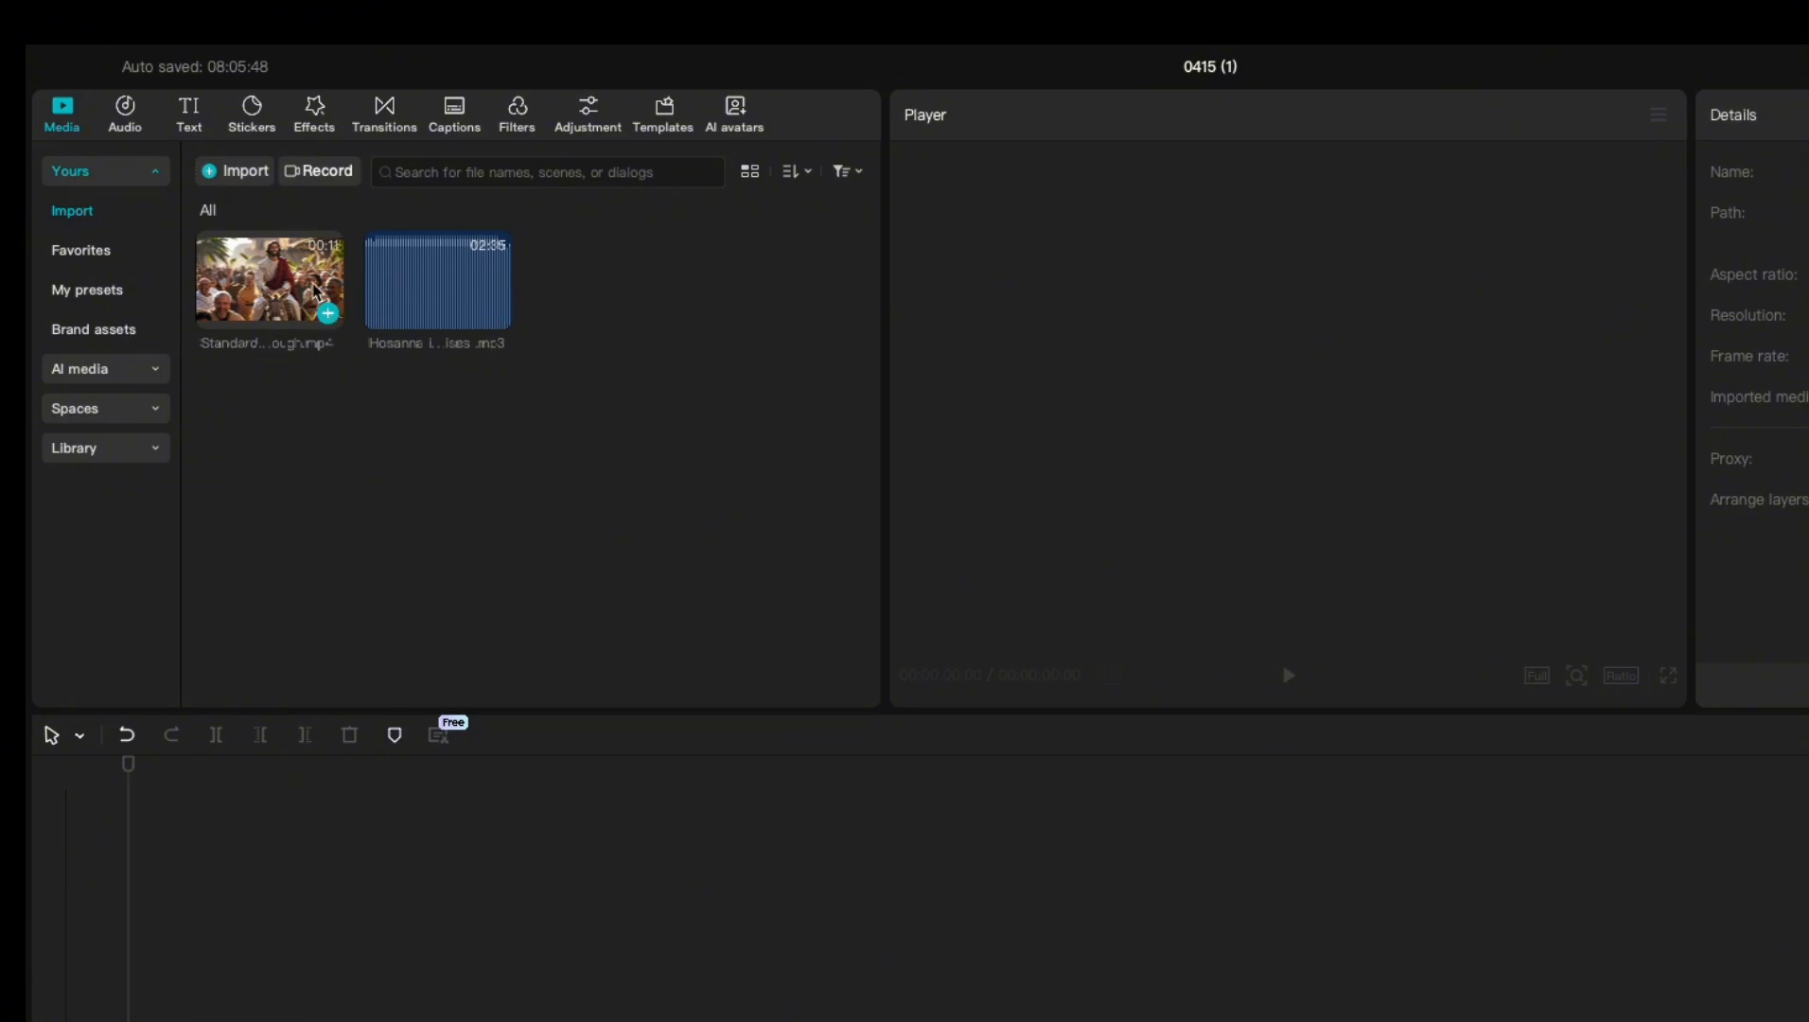
pyautogui.moveTo(261, 658); pyautogui.dragTo(283, 1009)
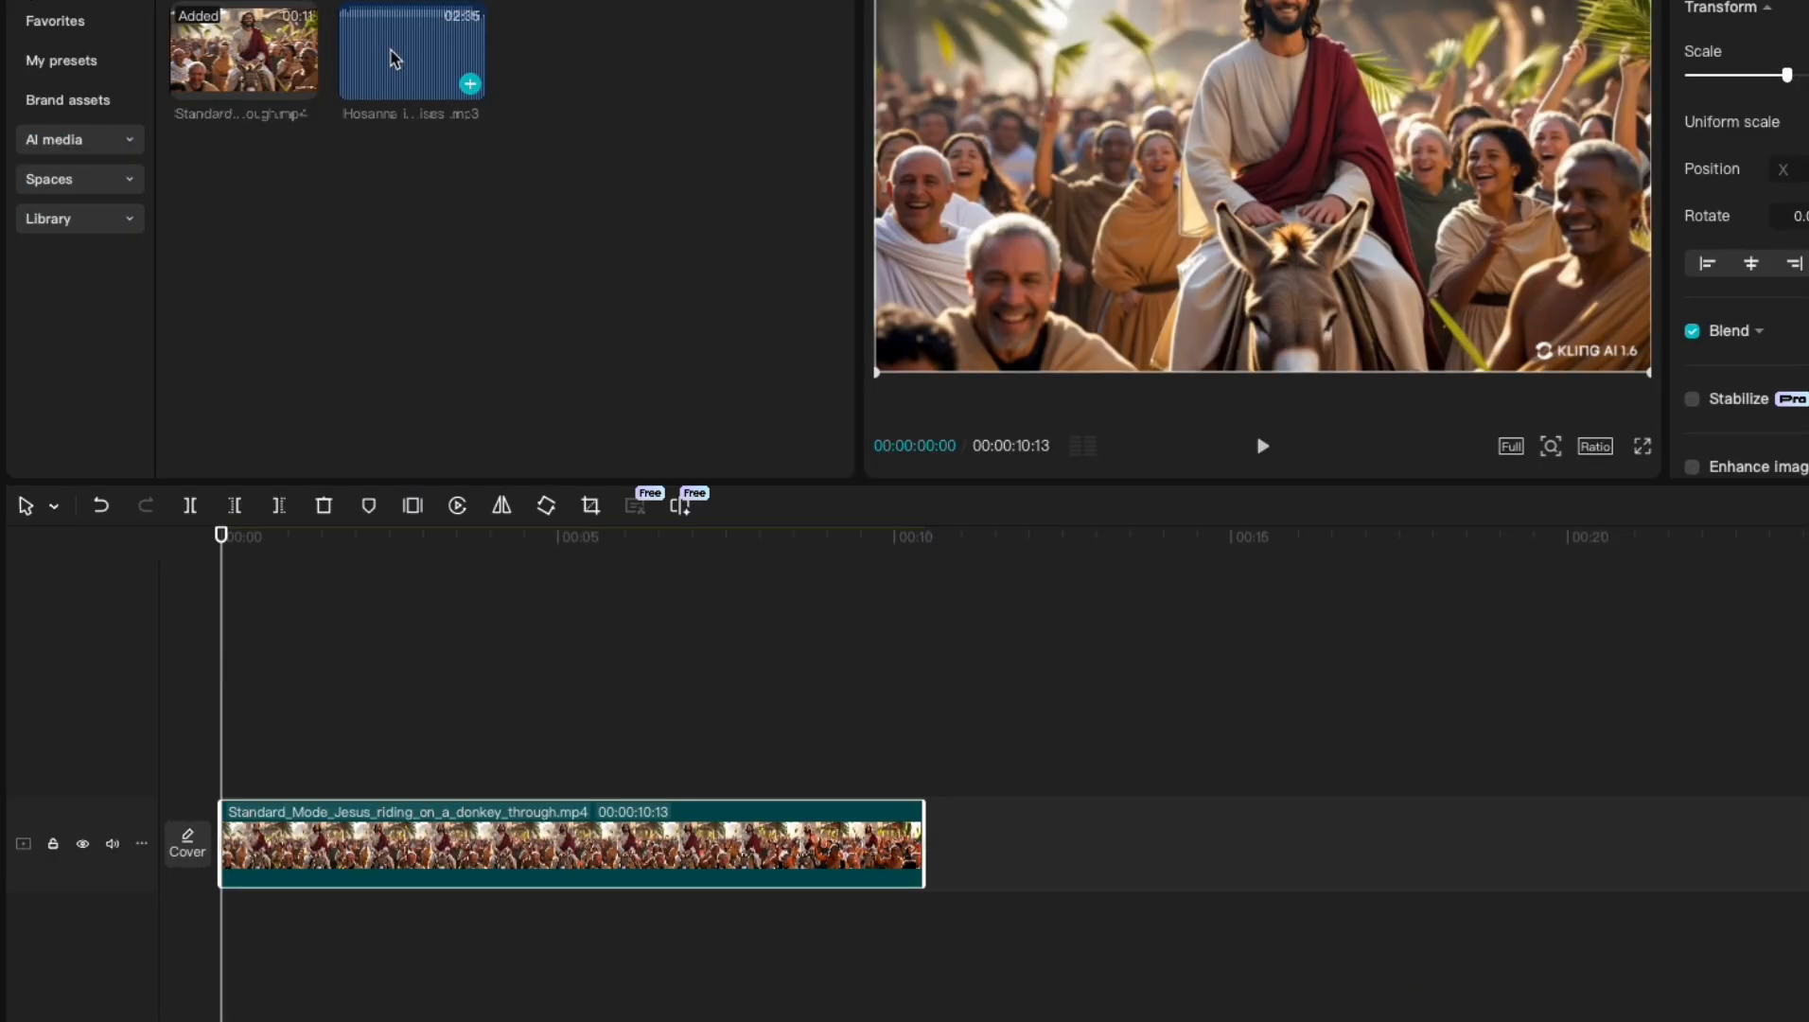
pyautogui.moveTo(392, 59); pyautogui.dragTo(206, 956)
# Trim the end of the Hosanna audio clip to match the video's length and return the playhead to the start.
pyautogui.moveTo(222, 757); pyautogui.dragTo(244, 763)
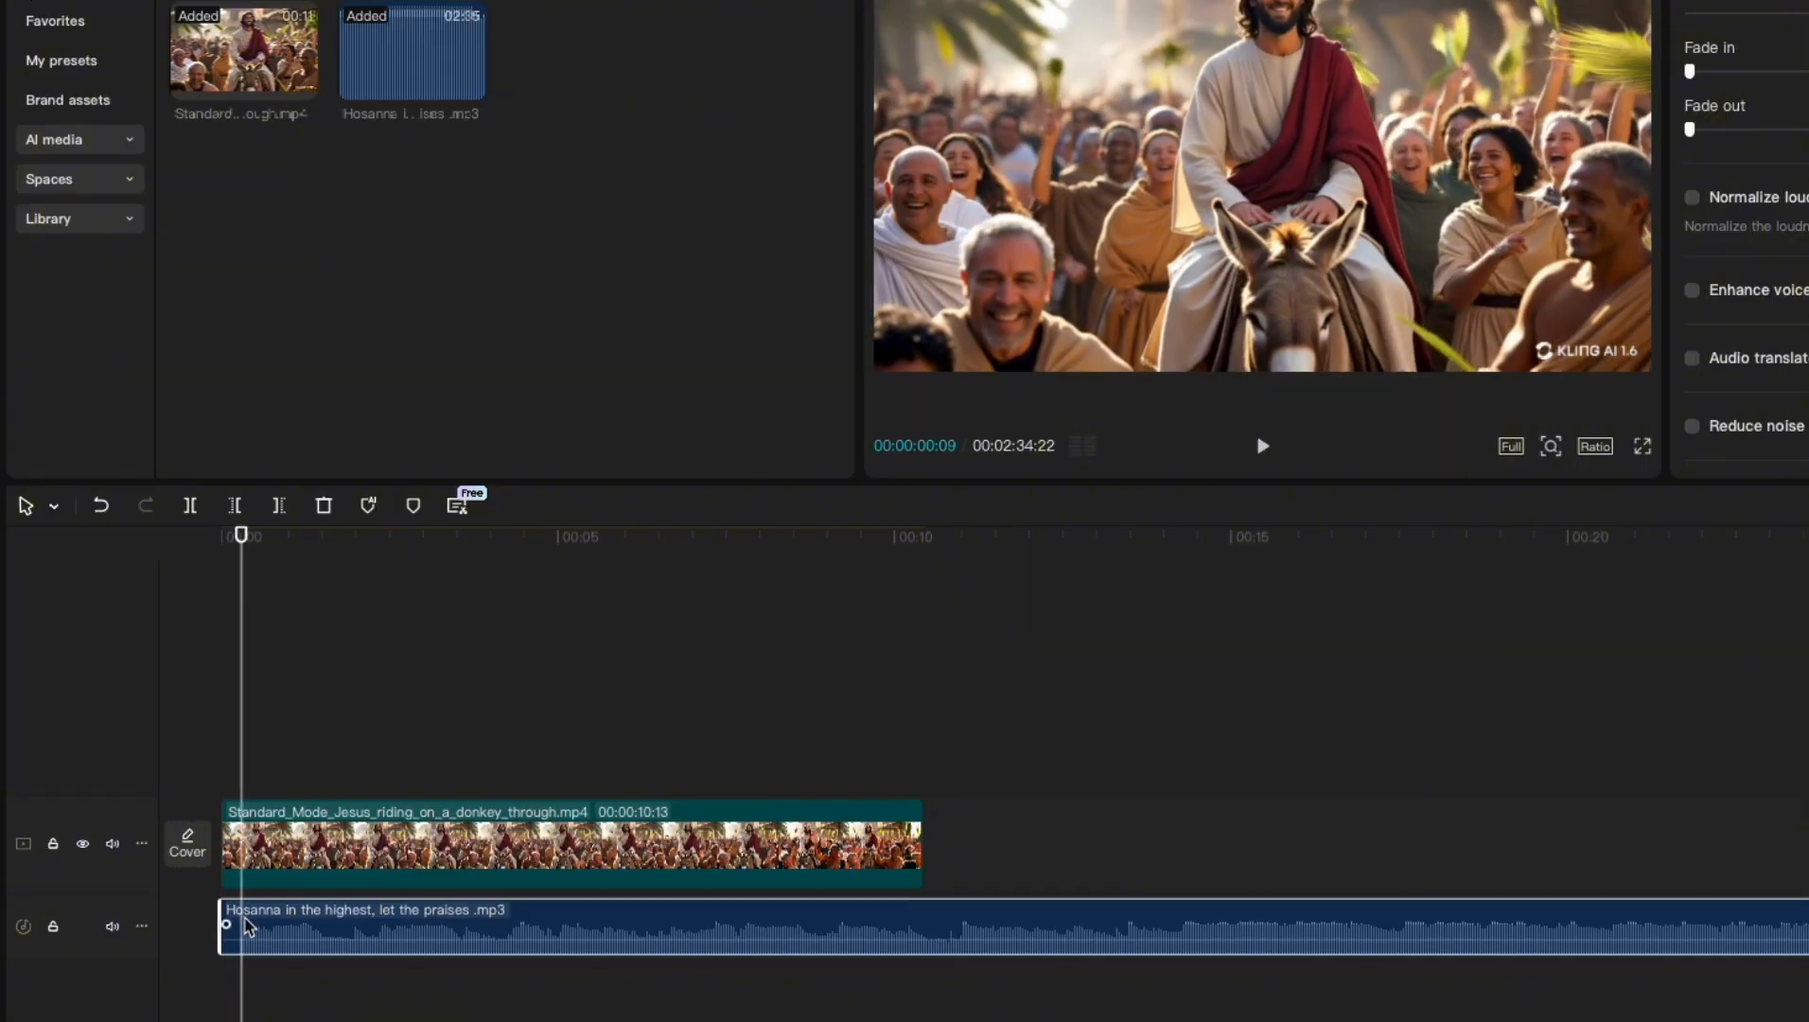
pyautogui.press('Down')
pyautogui.click(279, 505)
pyautogui.click(248, 721)
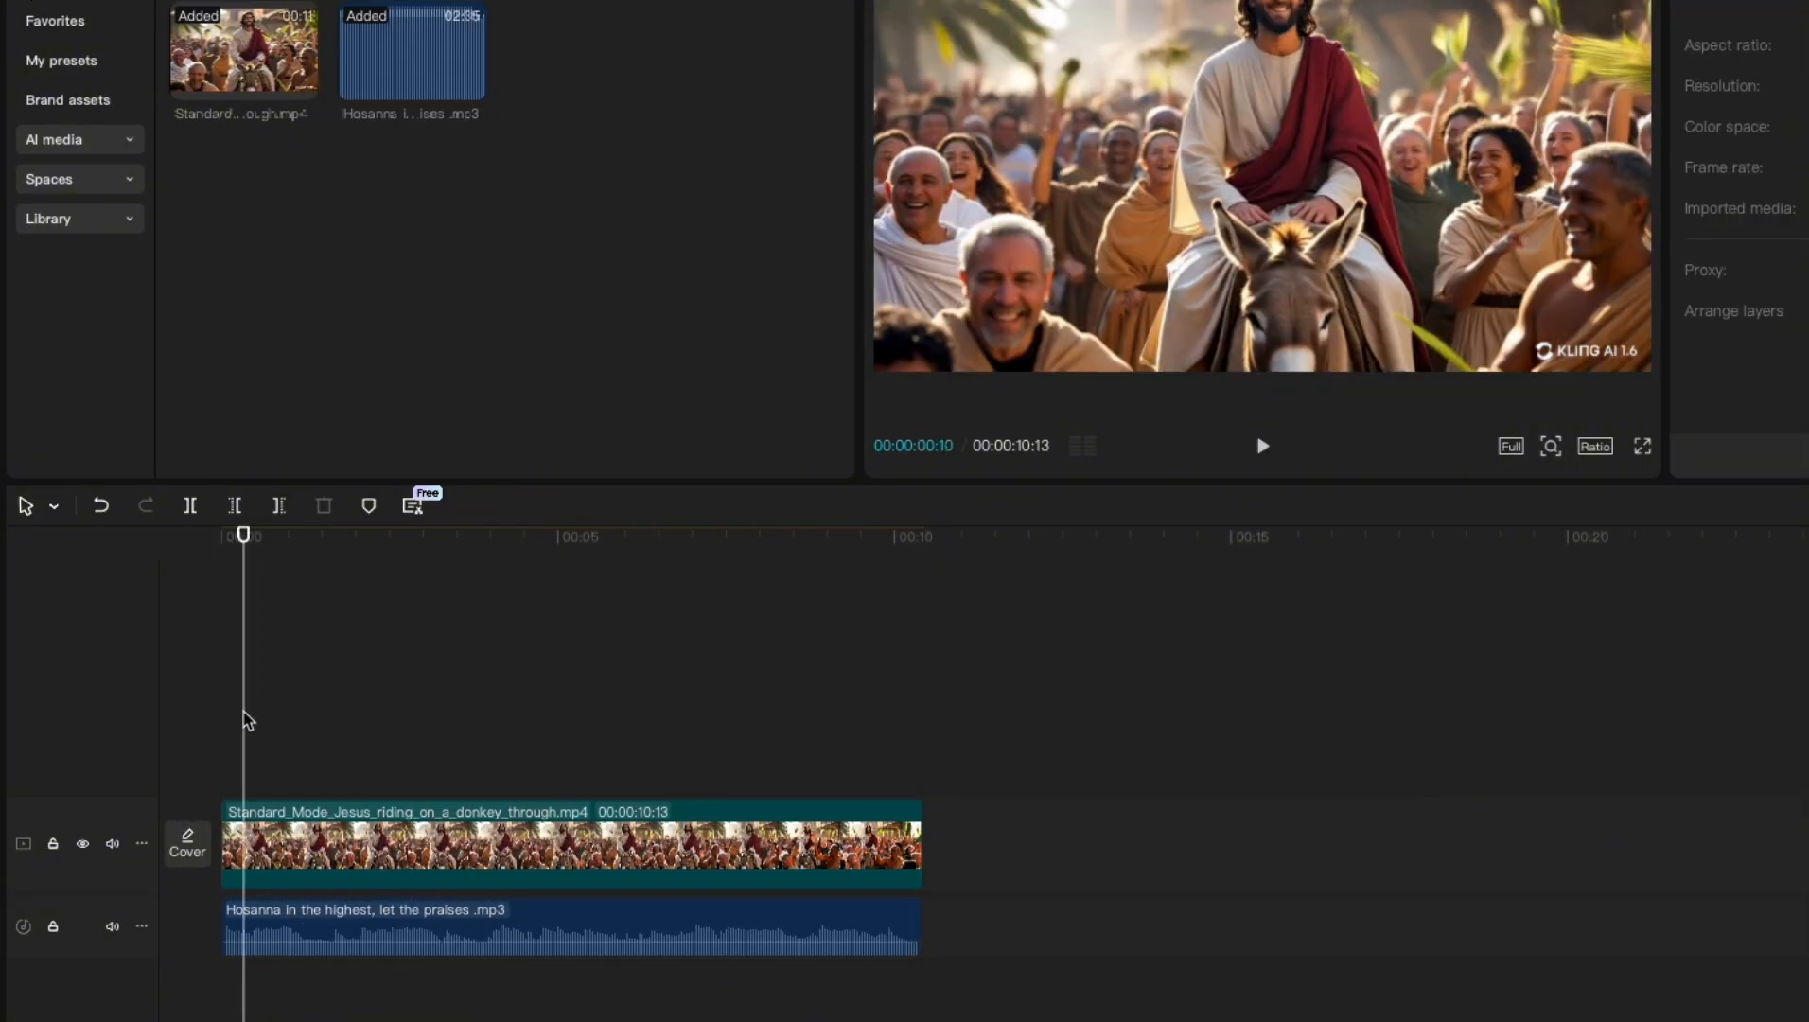
pyautogui.click(204, 721)
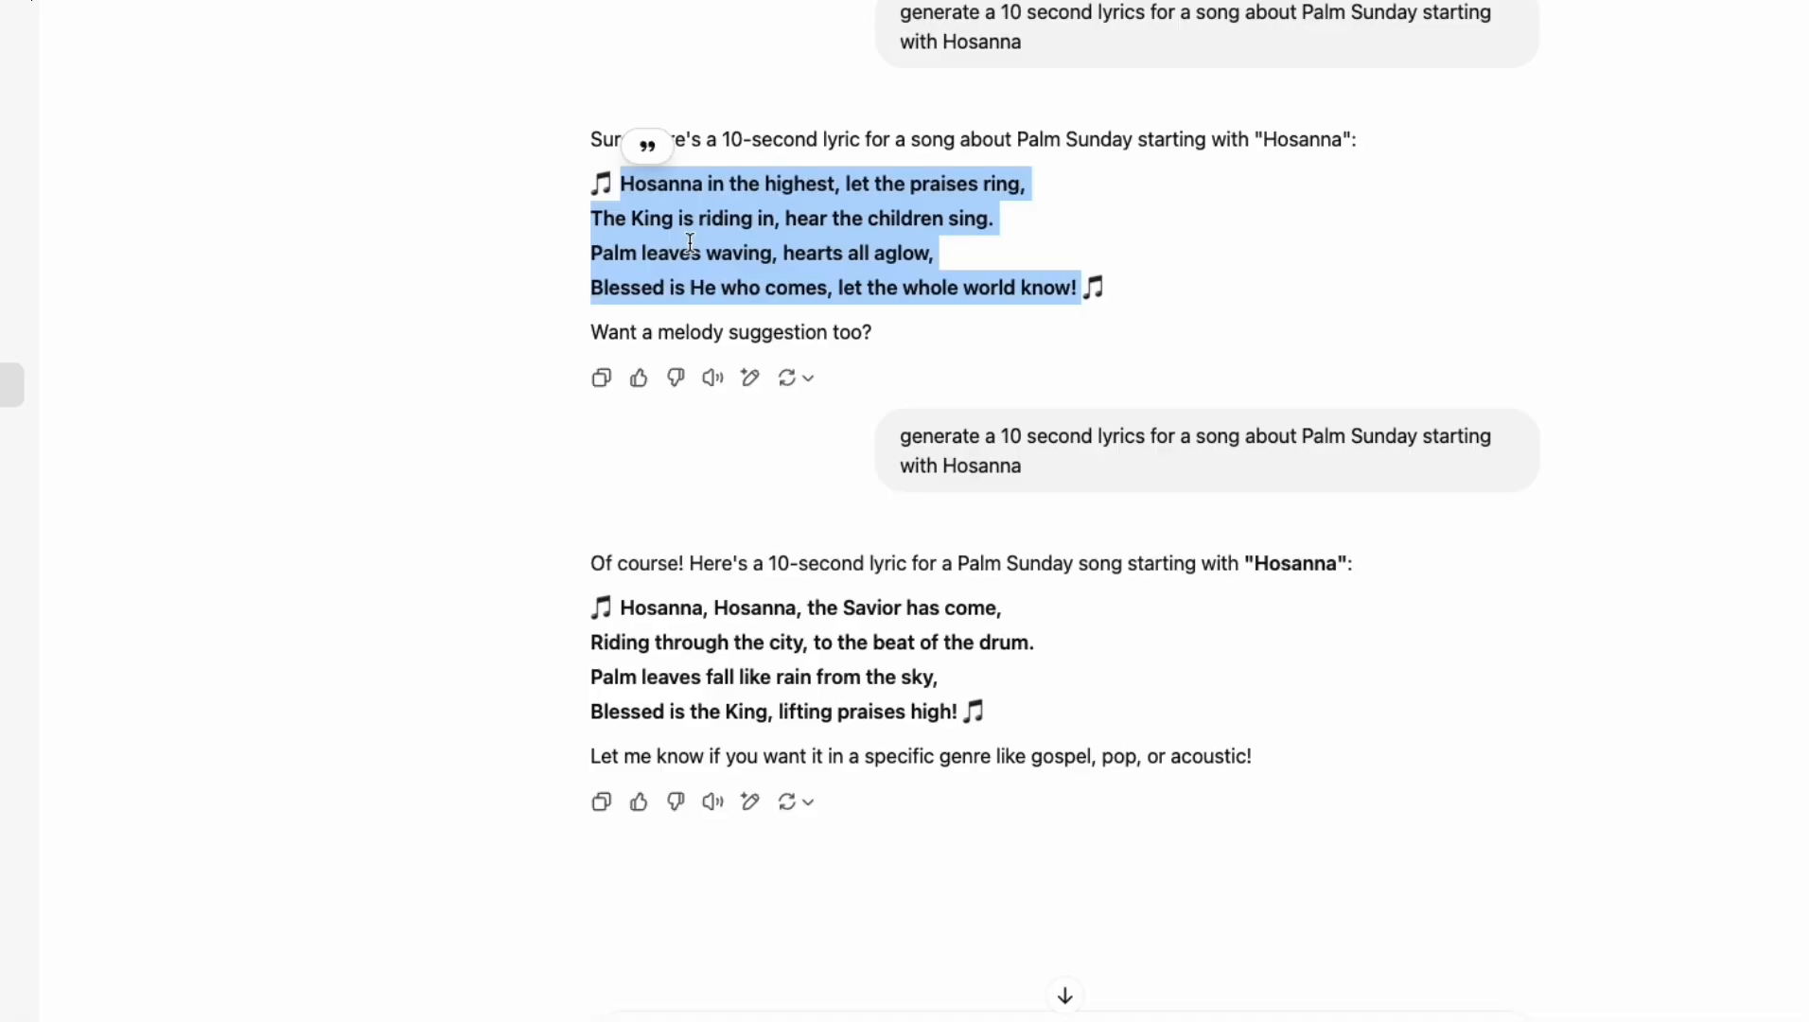
# Copy the four "Hosanna in the highest" lyric lines from ChatGPT and add them to the CapCut project as a caption script.
pyautogui.rightClick(687, 237)
pyautogui.click(716, 296)
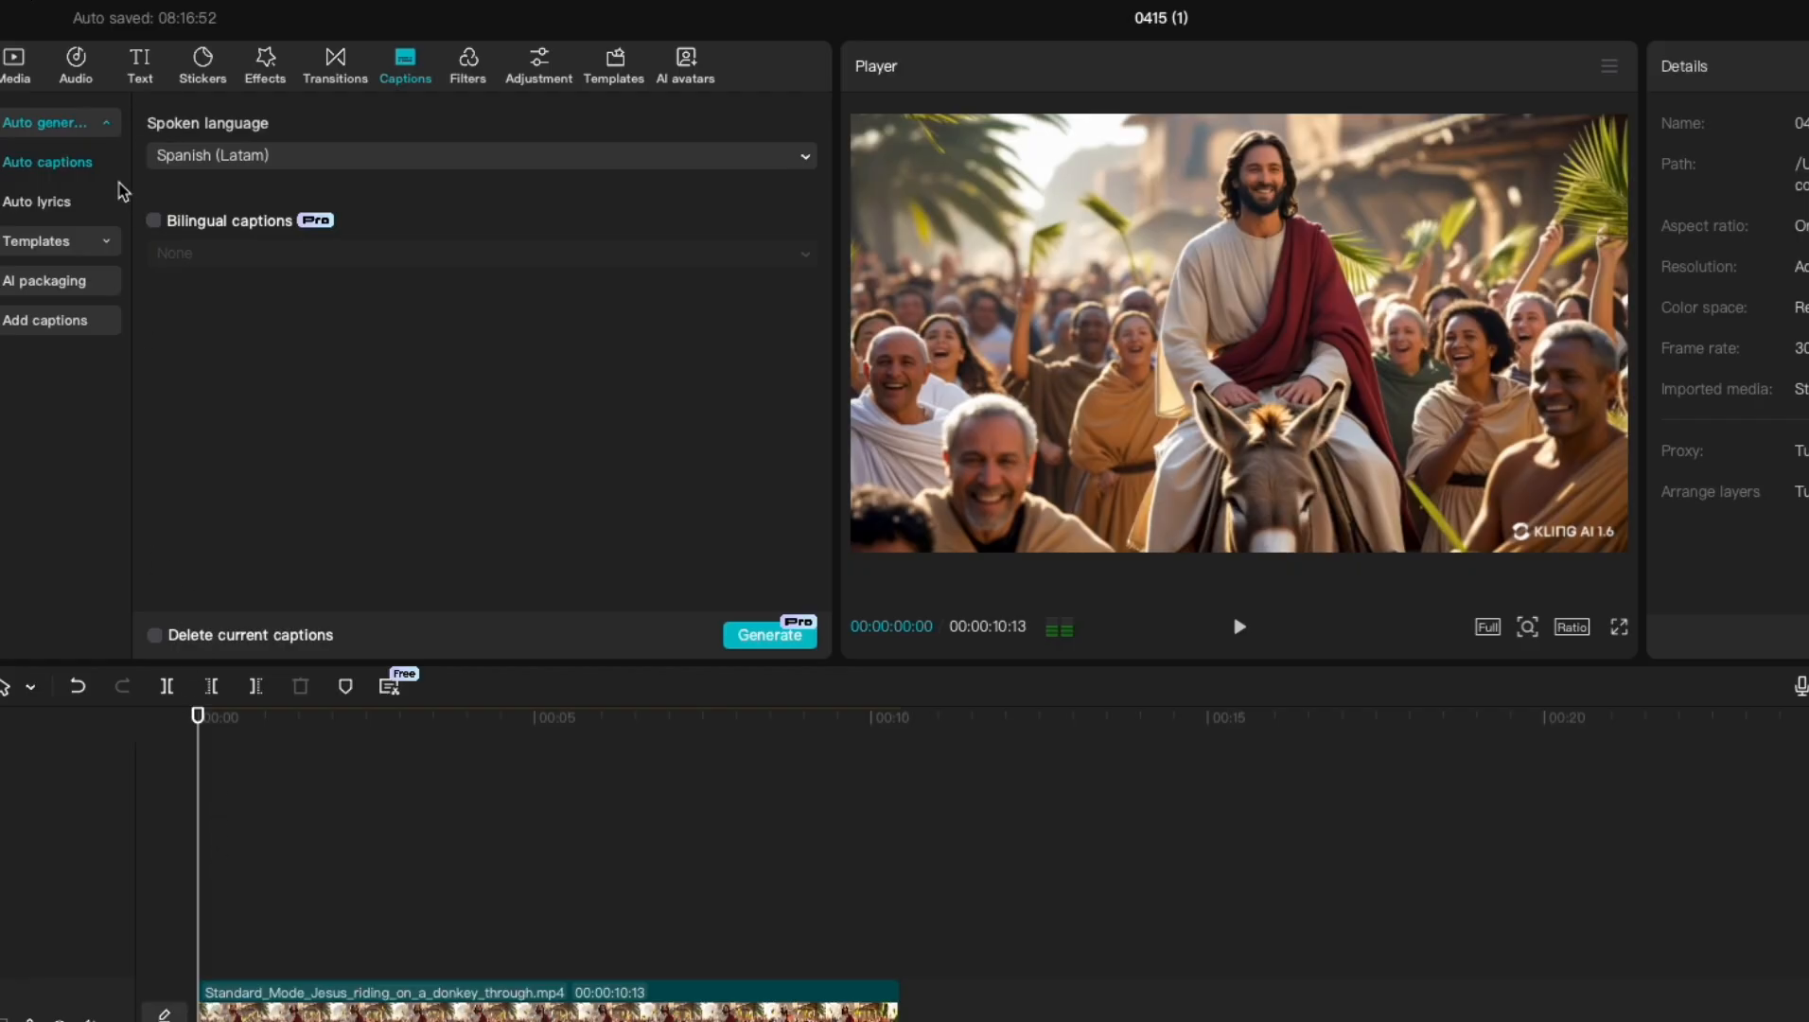
pyautogui.click(144, 72)
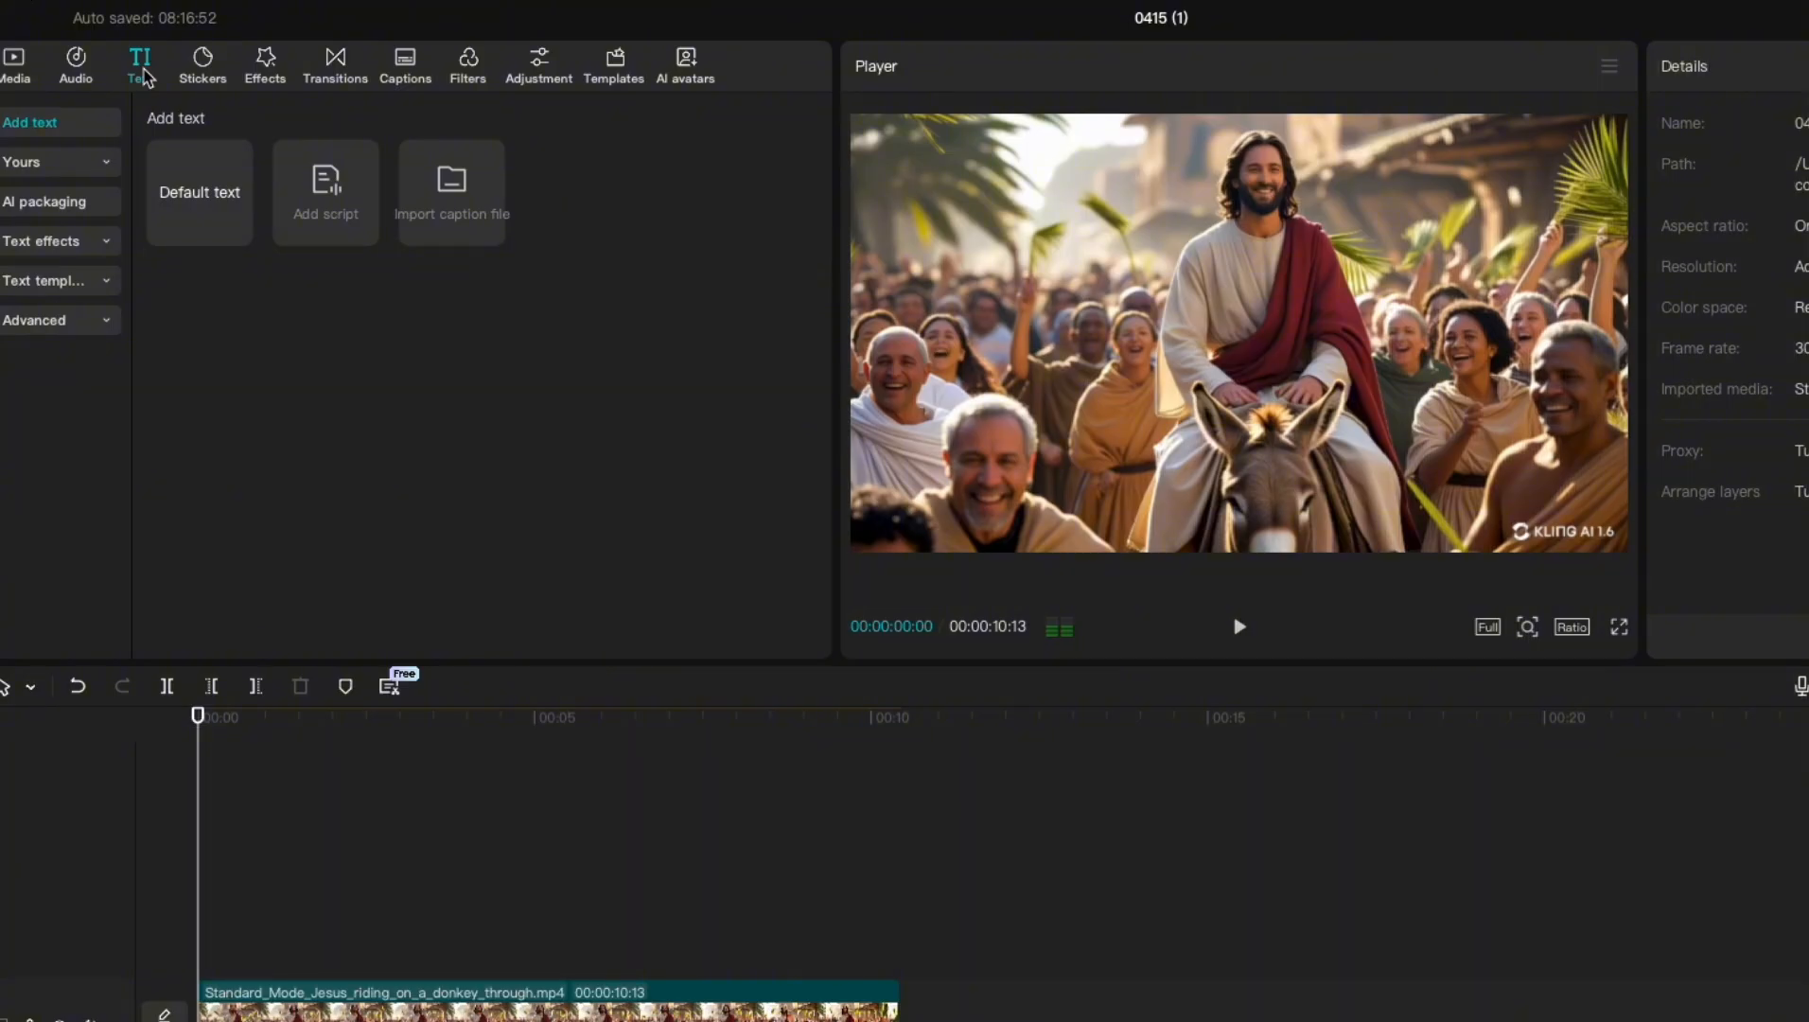
pyautogui.click(315, 200)
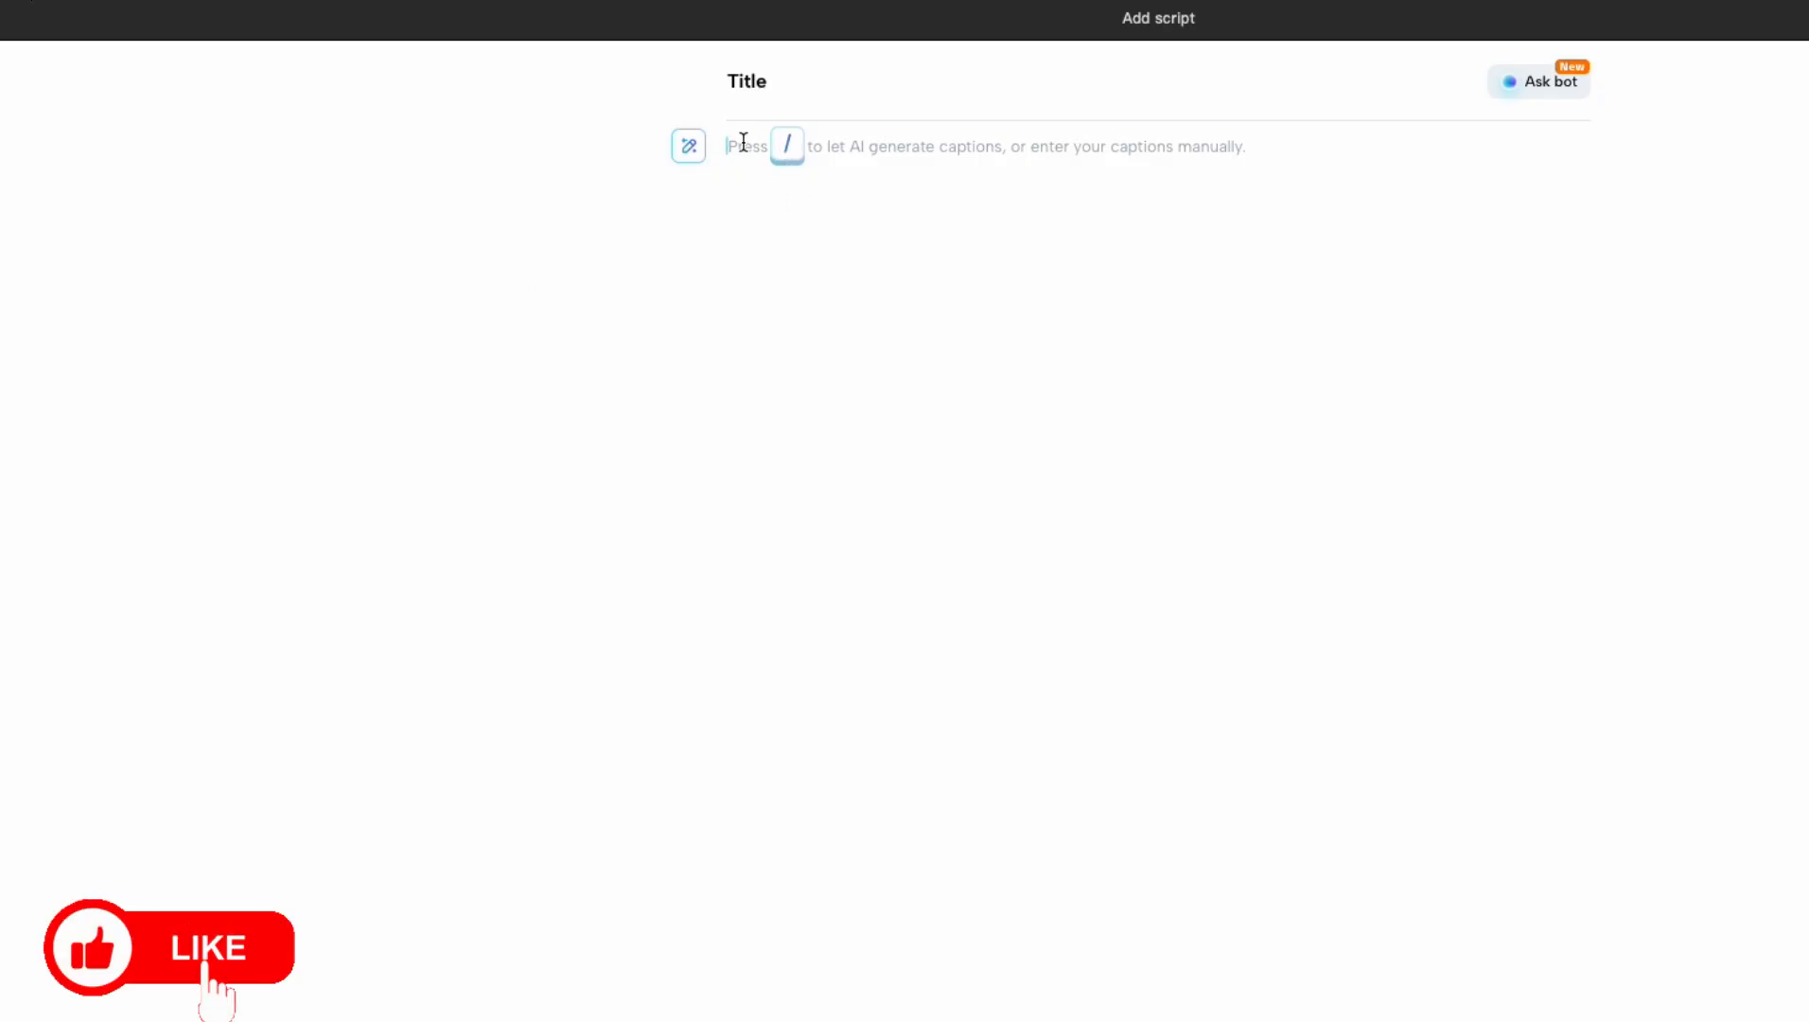
pyautogui.hotkey('ctrl', 'v')
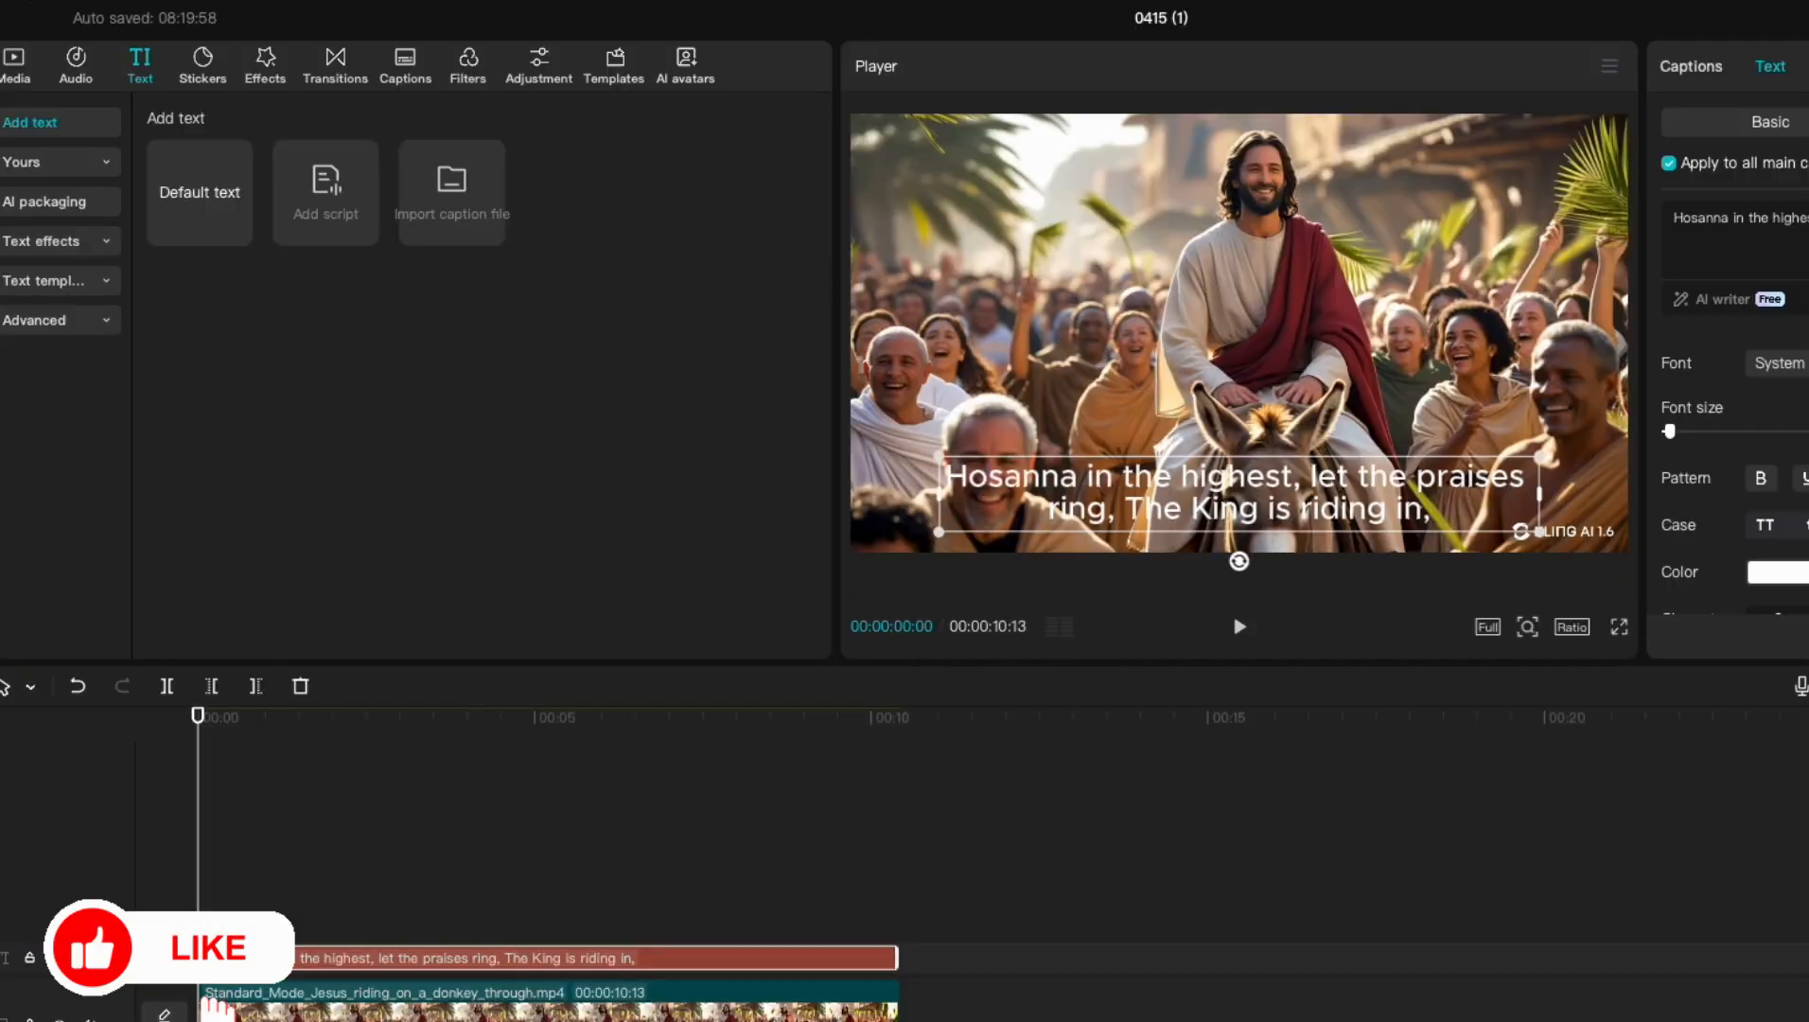
# Apply the yellow text preset style with black outline to all main captions and return the playhead to the start.
pyautogui.click(1807, 67)
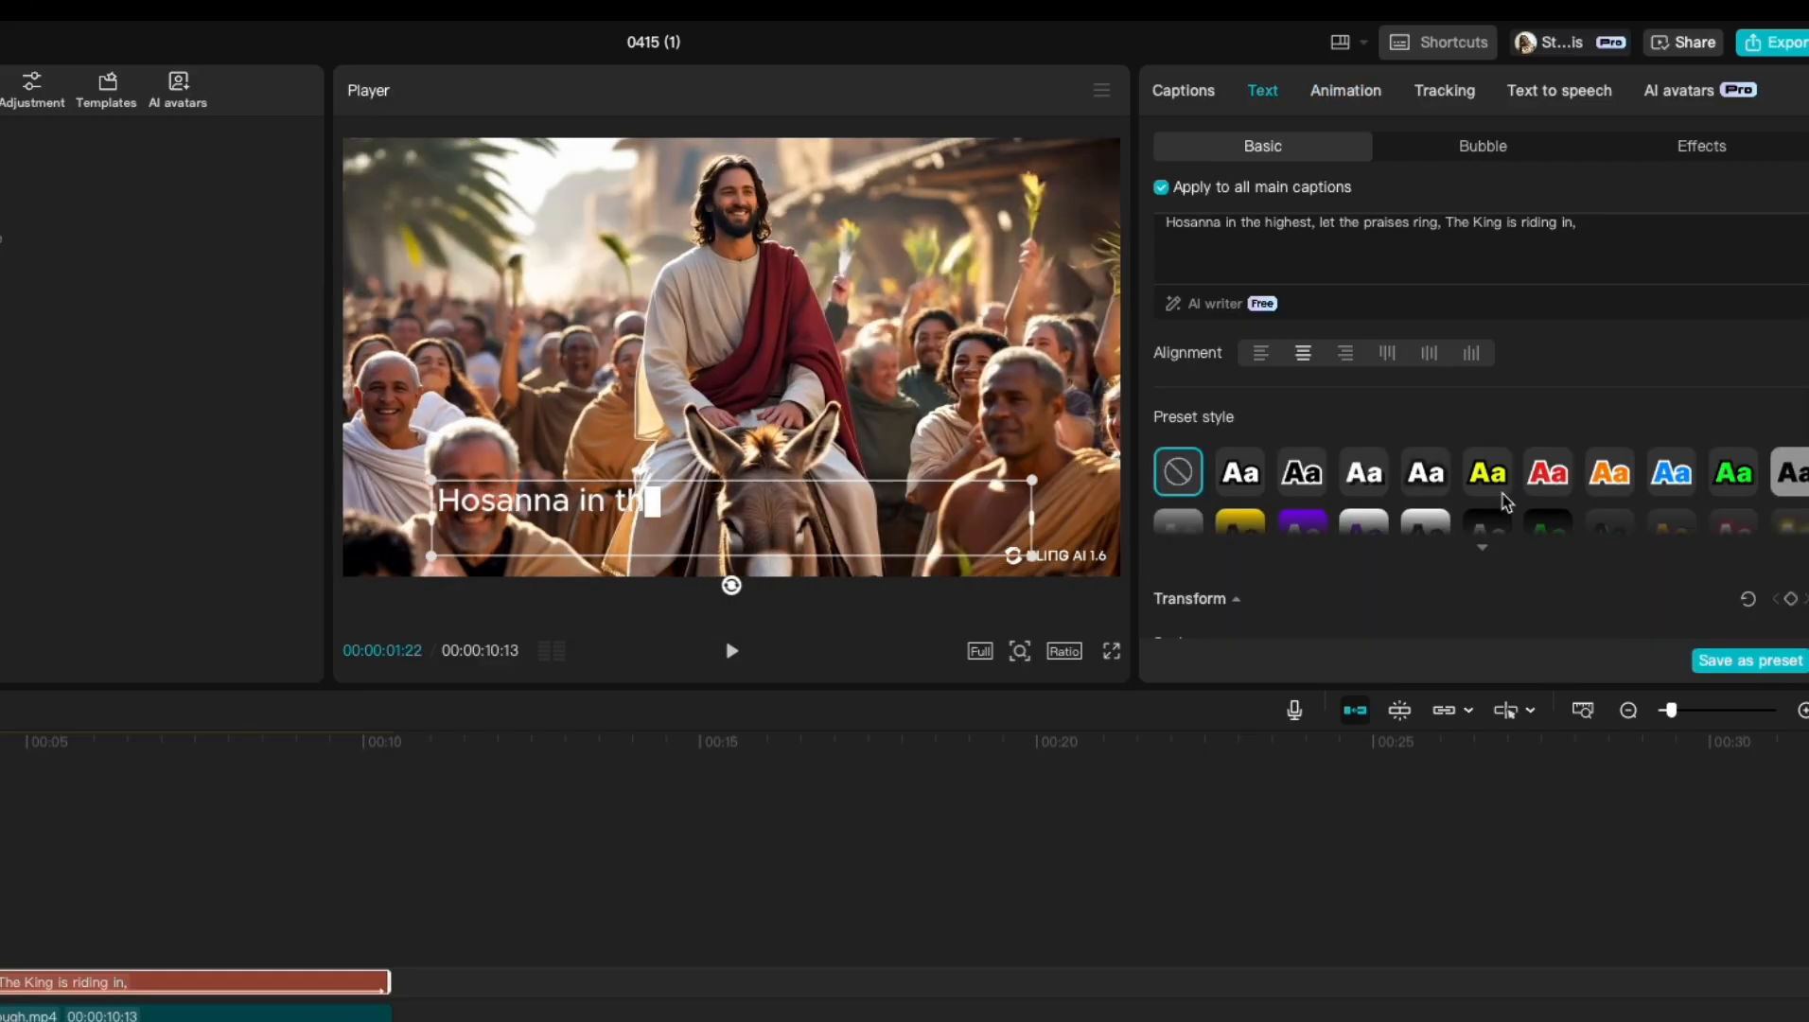
pyautogui.click(1493, 478)
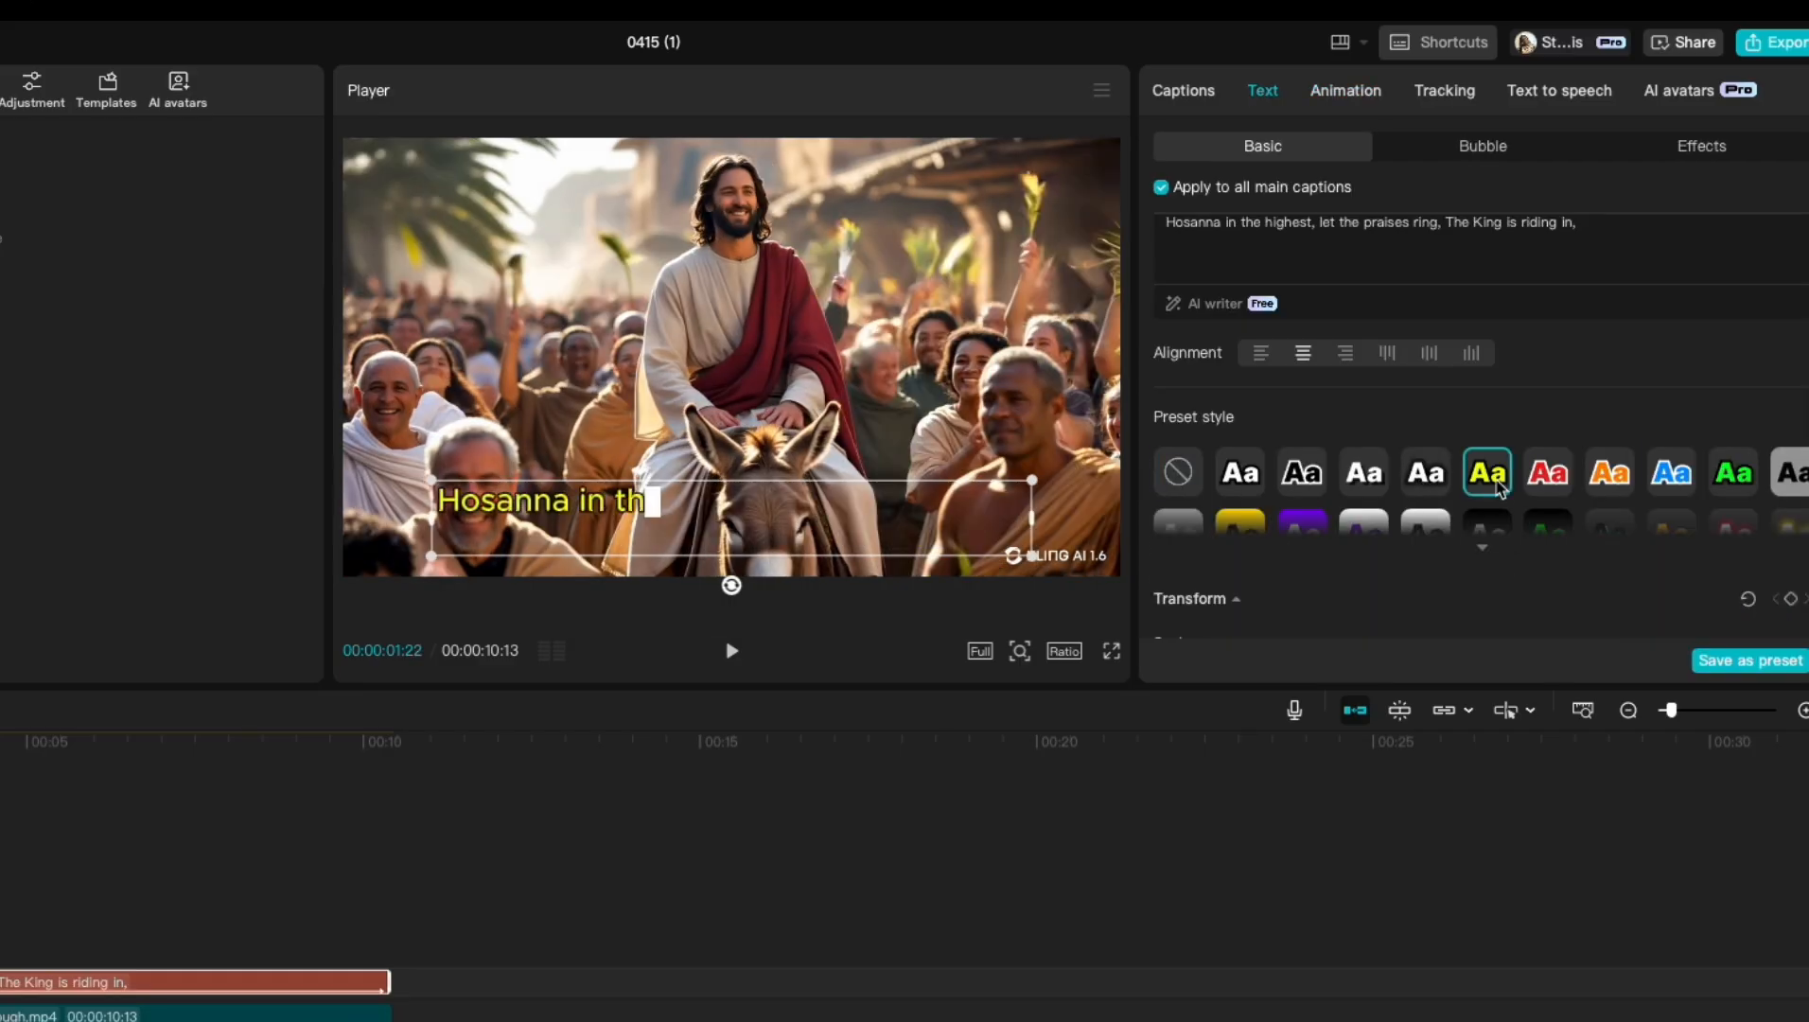
pyautogui.moveTo(3, 742); pyautogui.dragTo(0, 742)
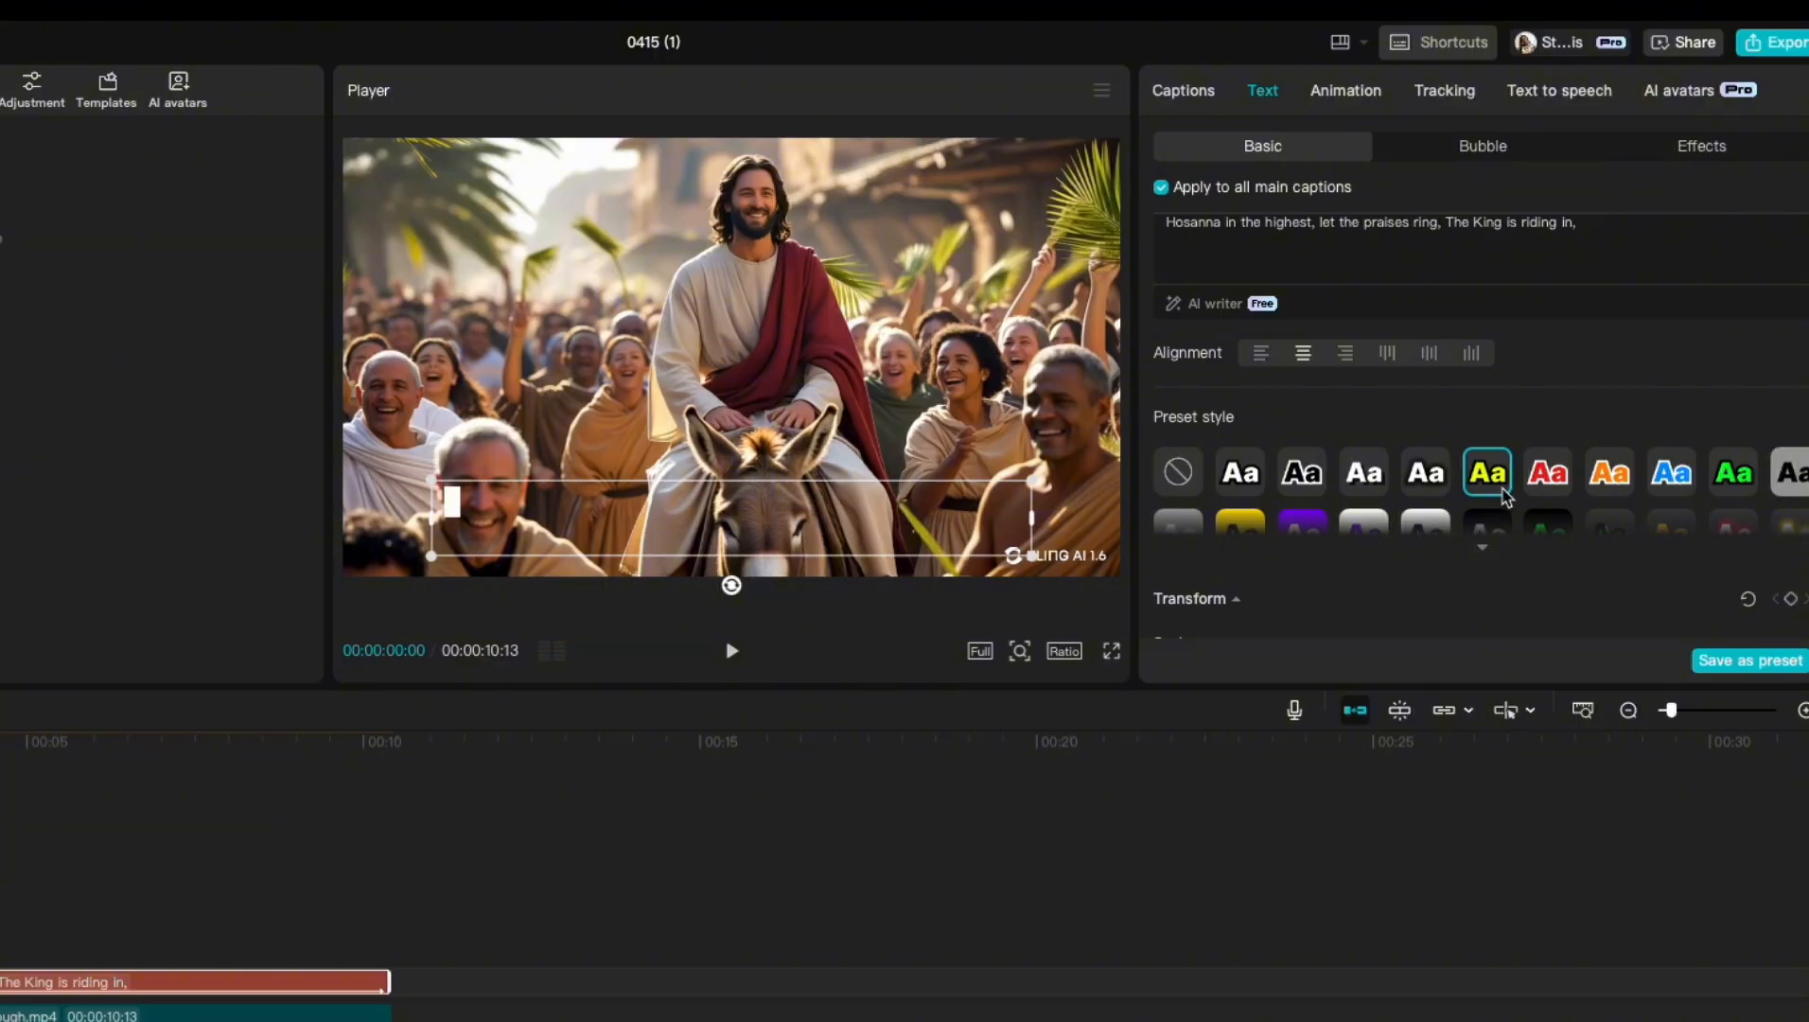